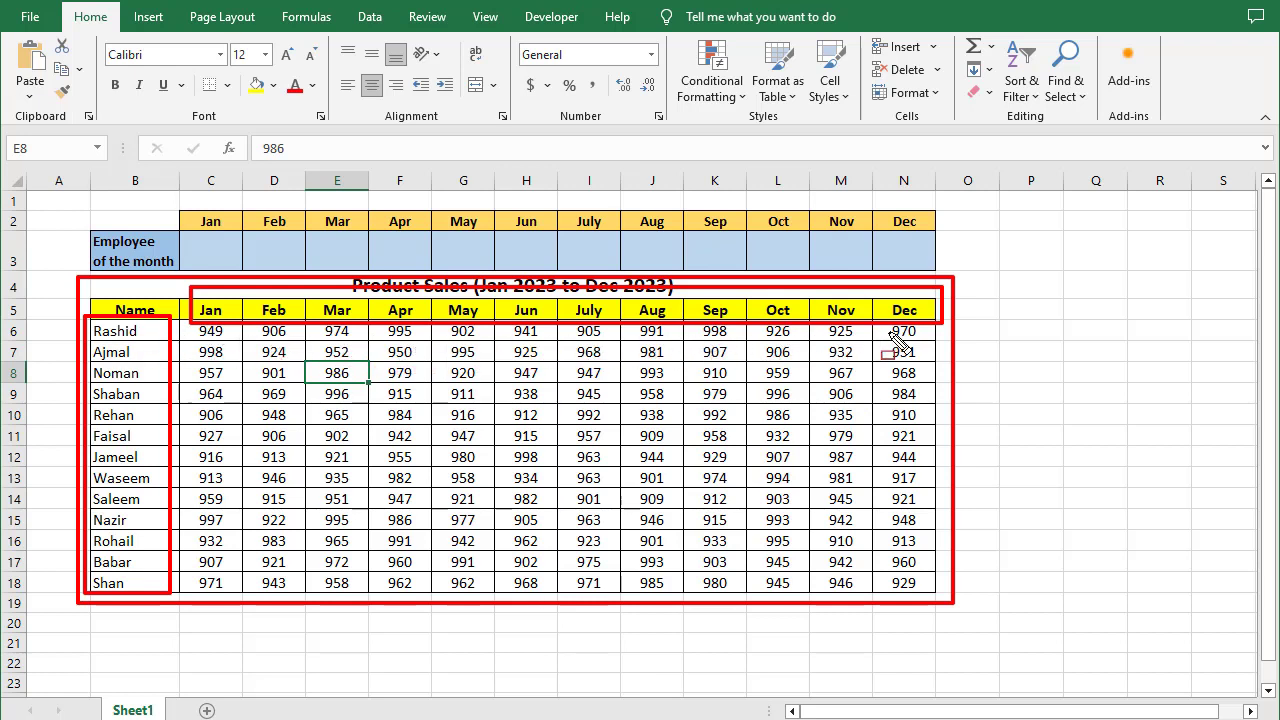
key(Escape)
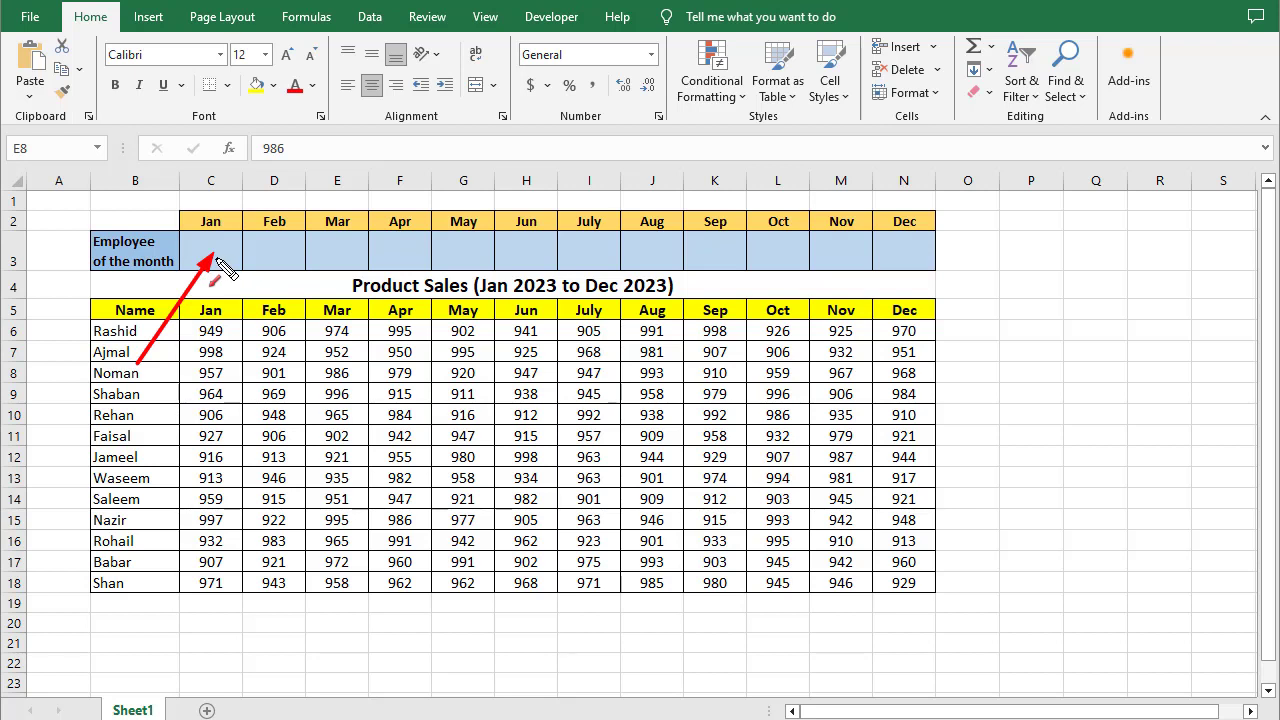
drag(163, 372, 256, 276)
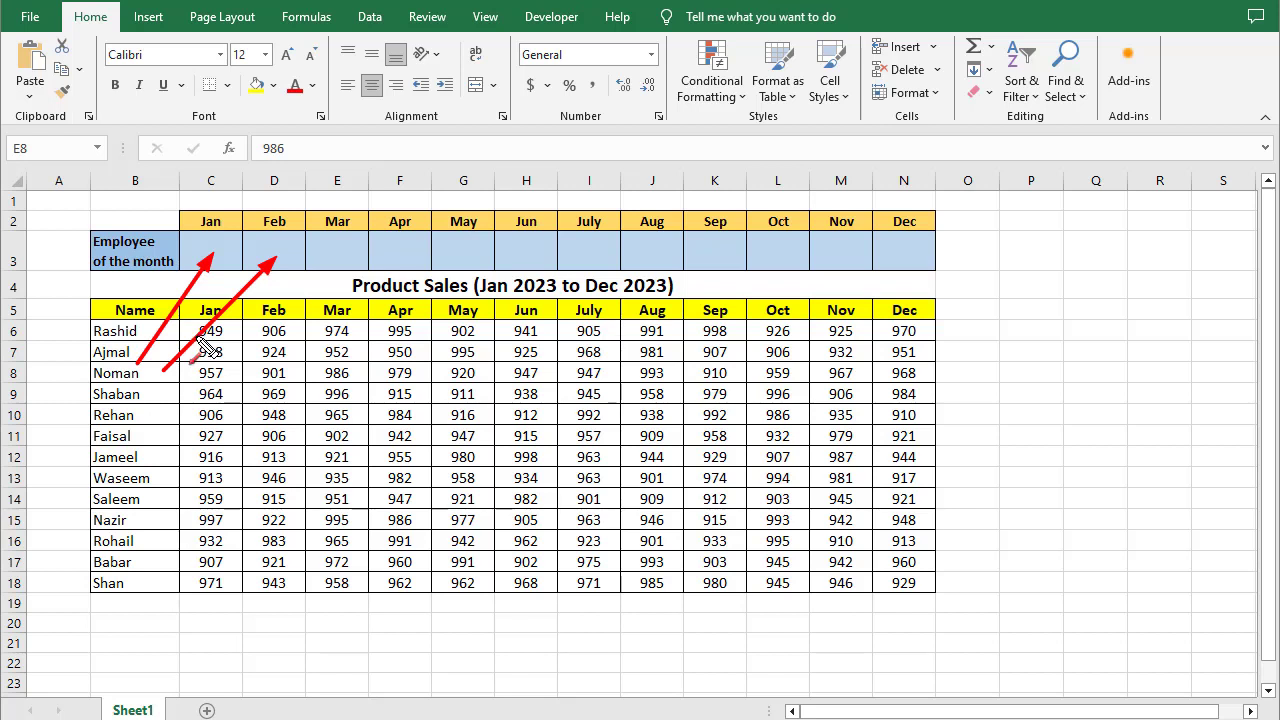
drag(193, 368, 336, 262)
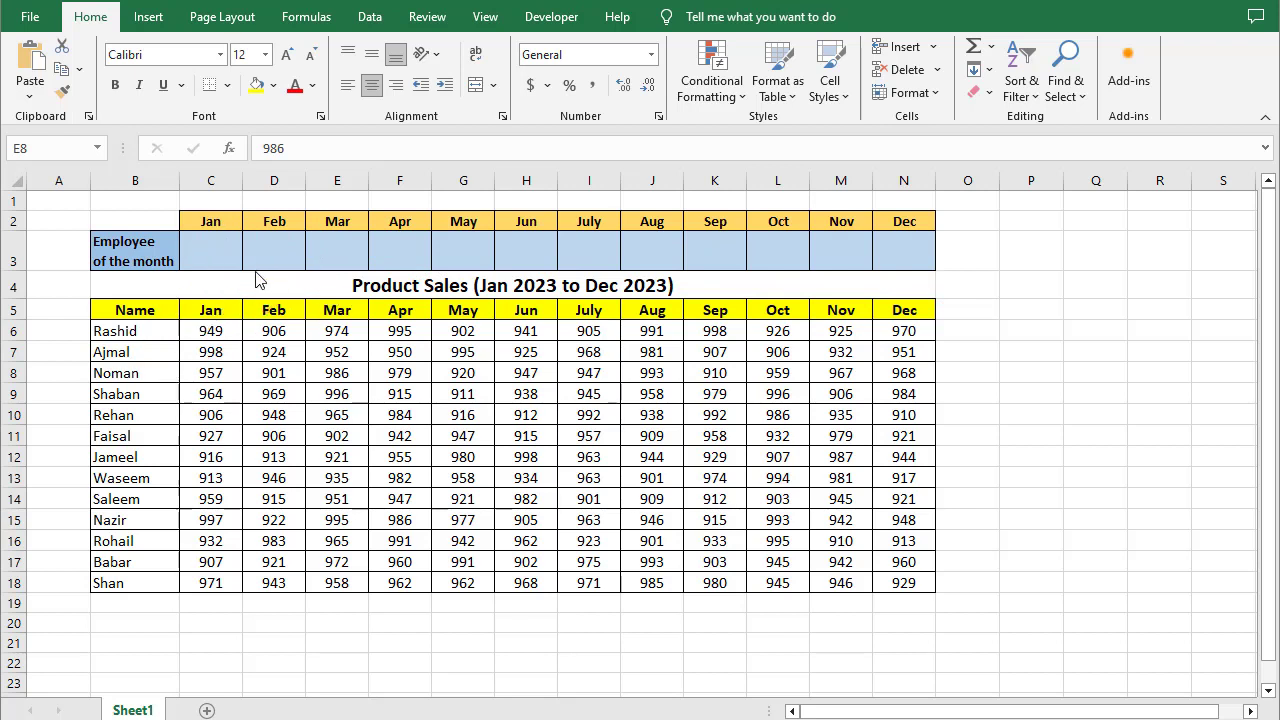
click(248, 373)
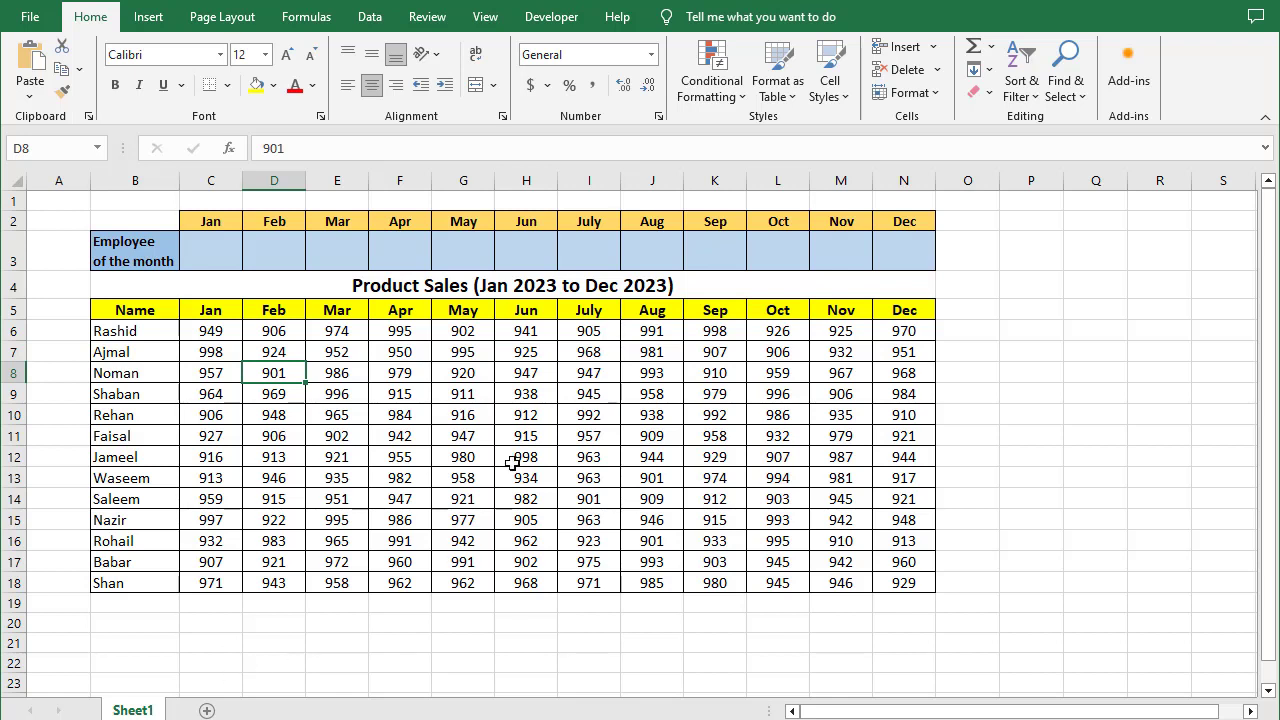
Step: Start an INDEX formula in the January employee-of-the-month cell C3 with the absolute array $B$6:$B$18
click(209, 249)
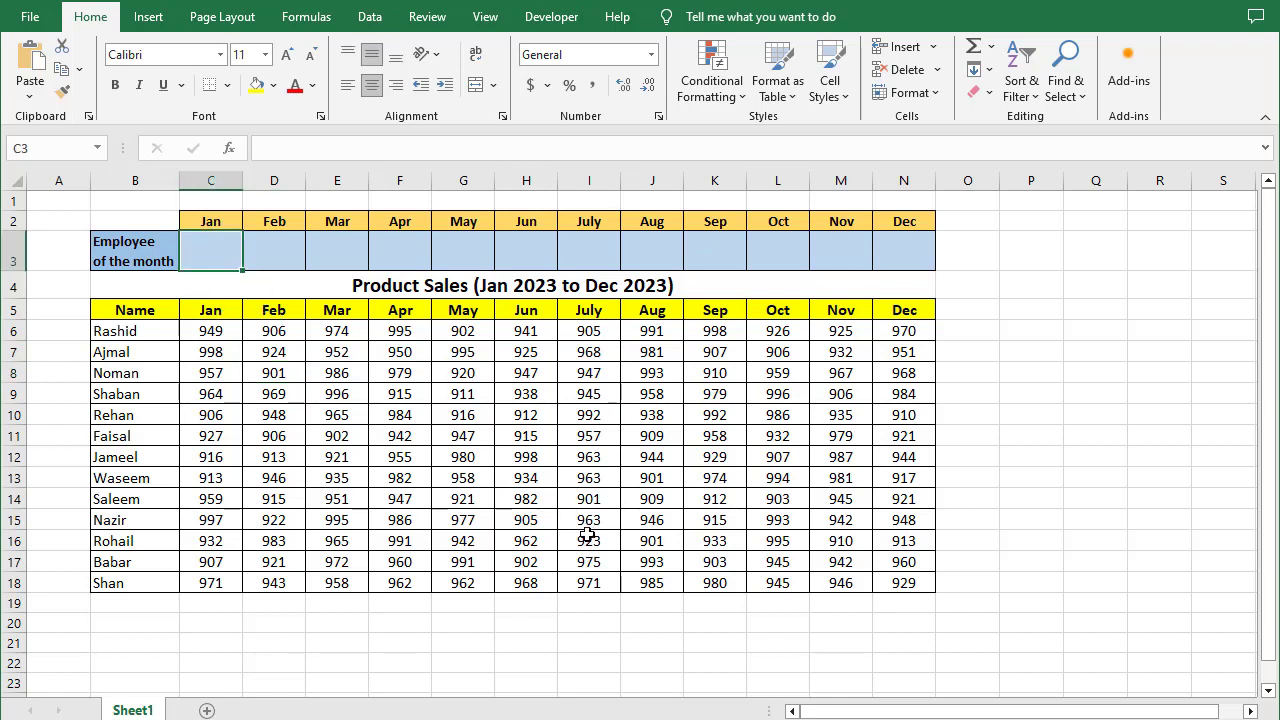
text(=in)
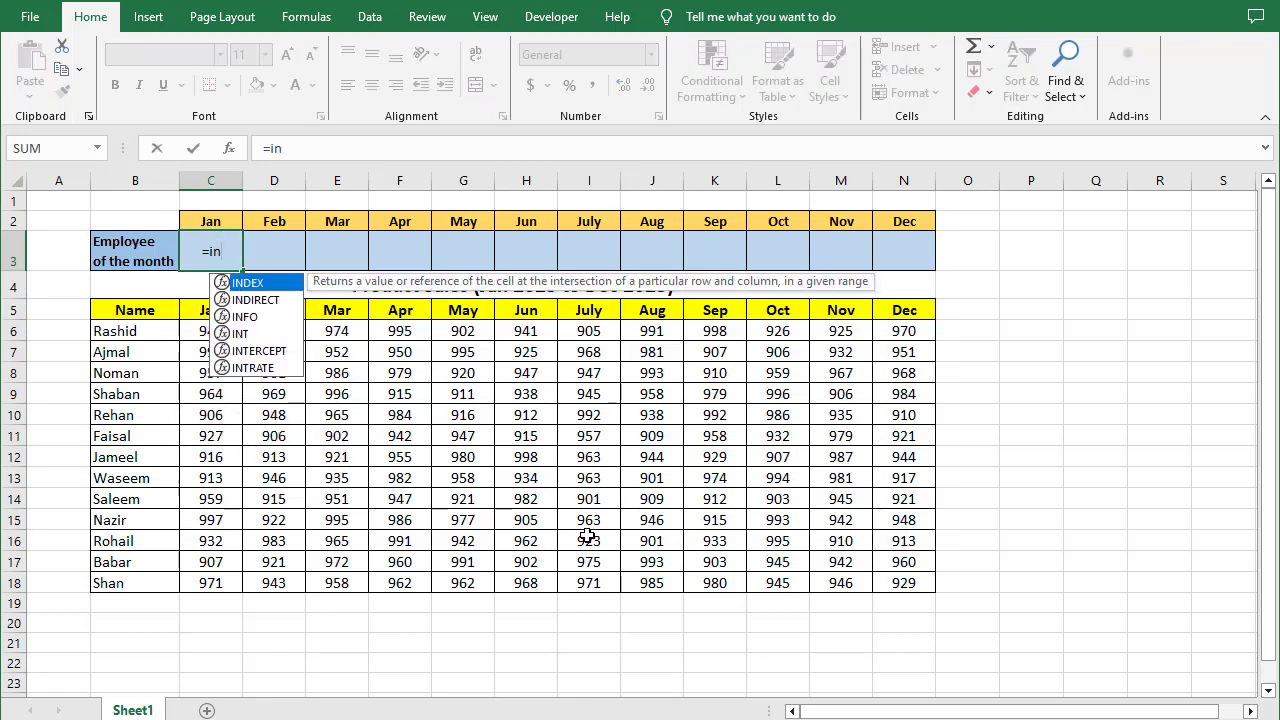
key(Tab)
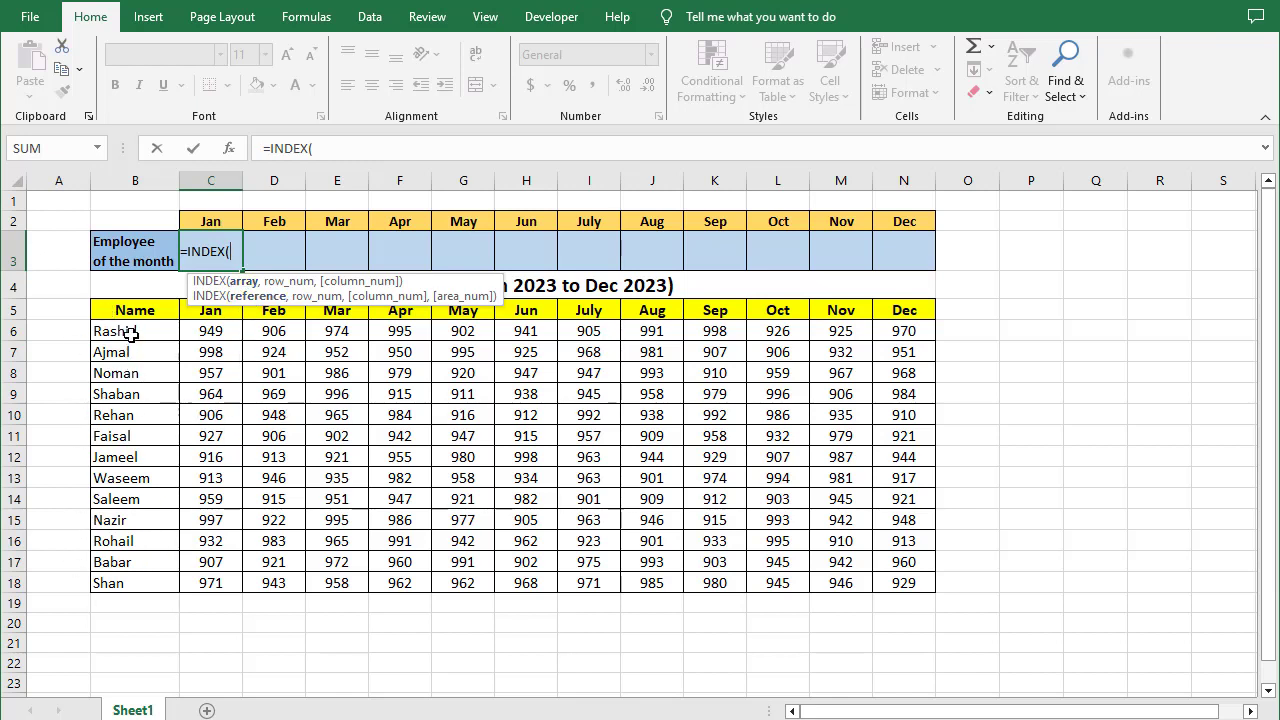
drag(131, 335, 142, 585)
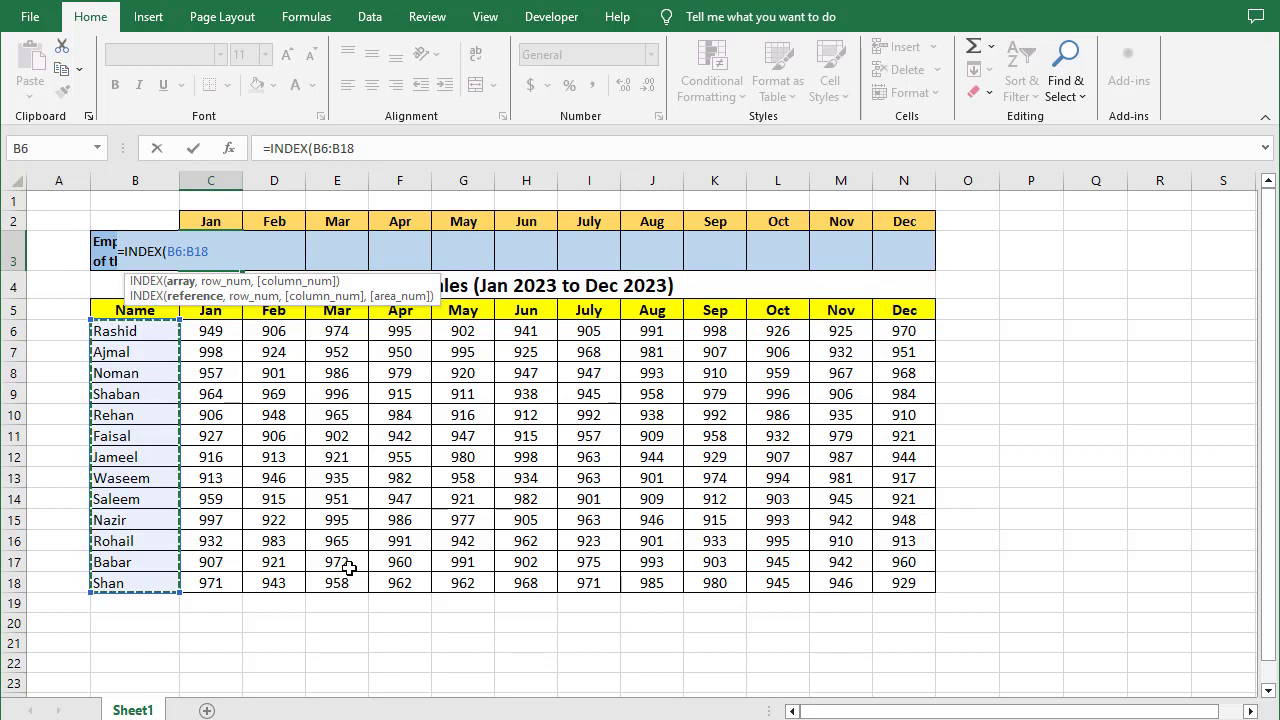
key(F4)
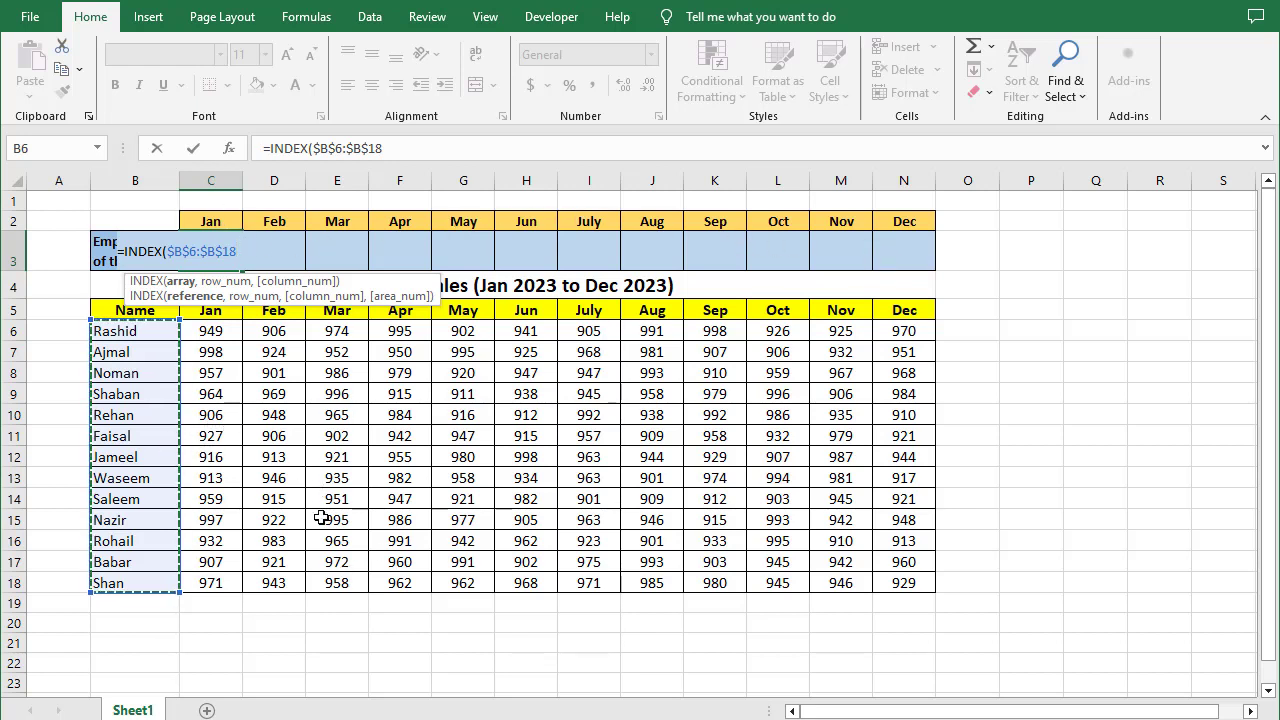
text(,)
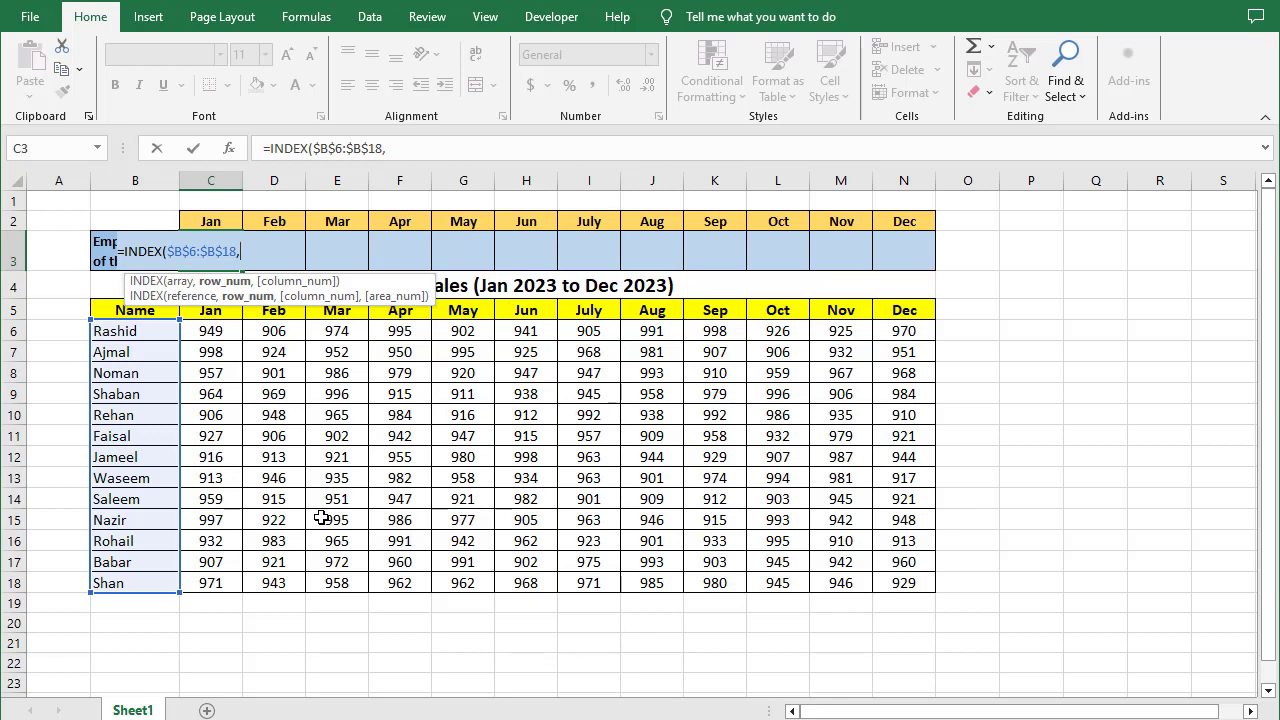
Step: Nest a MATCH function as the INDEX row number, with MAX(C6:C18) as its lookup value
text(ma)
key(Tab)
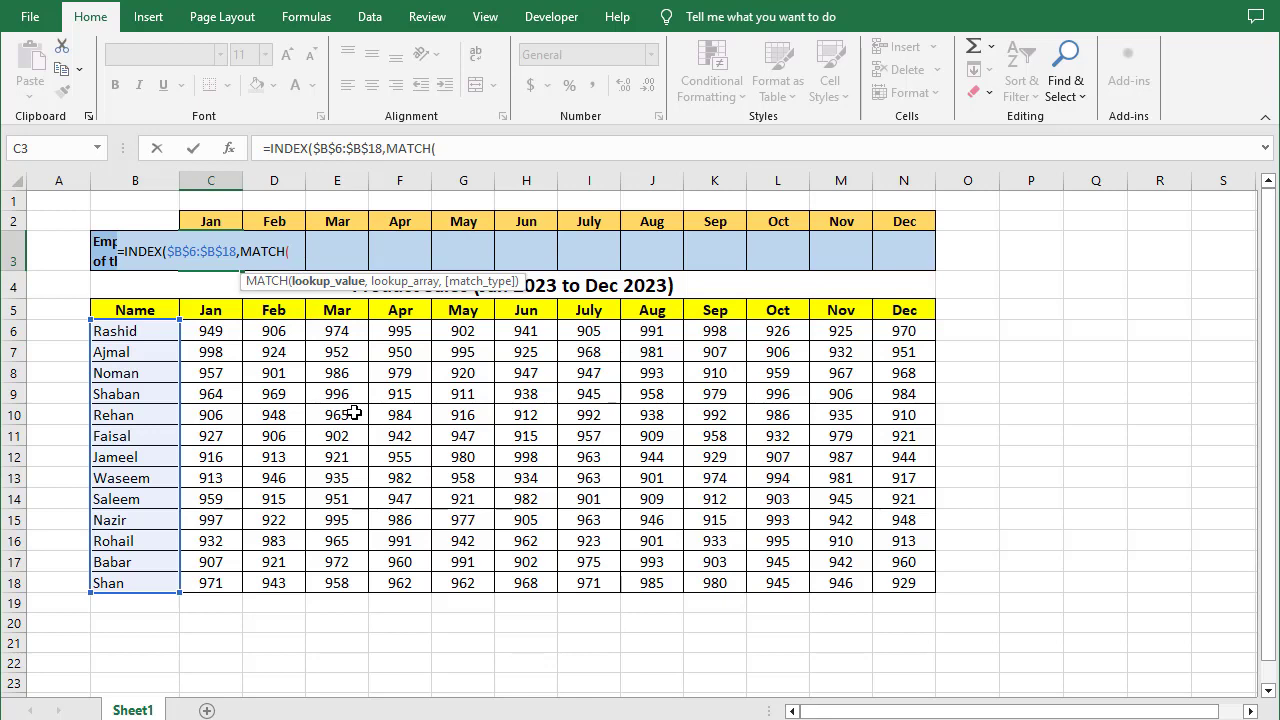
text(max)
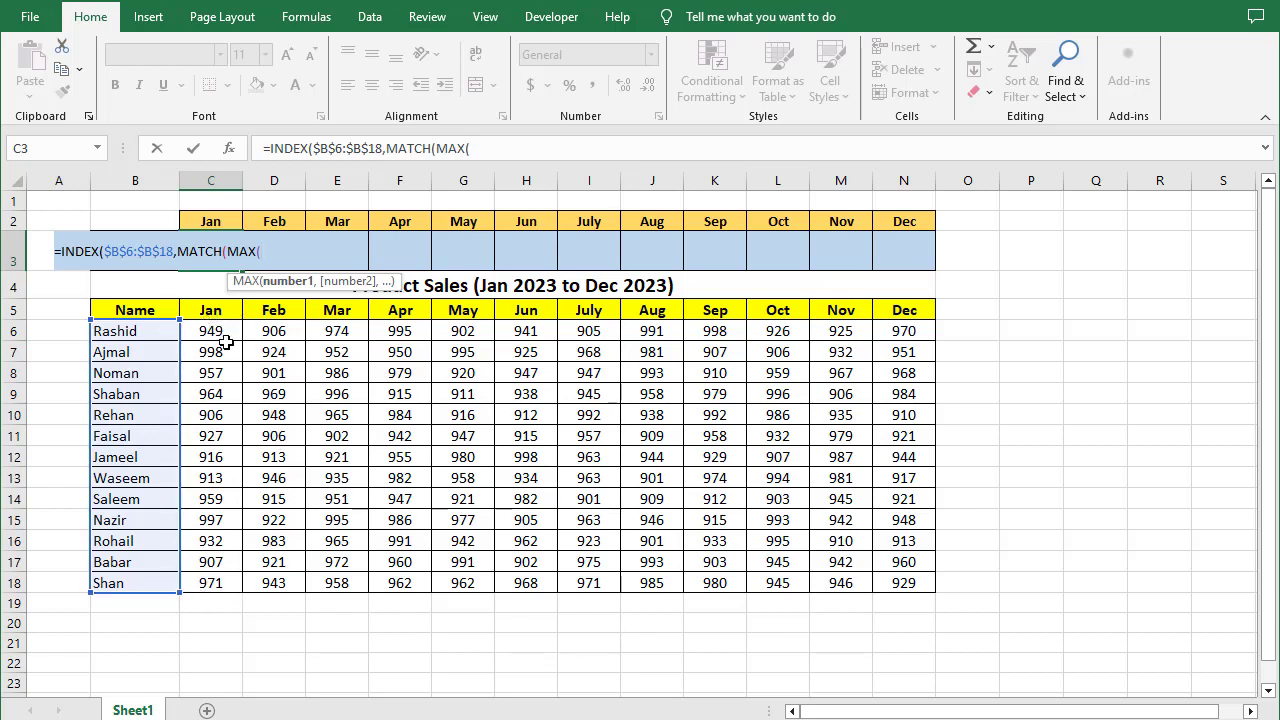
drag(226, 342, 216, 586)
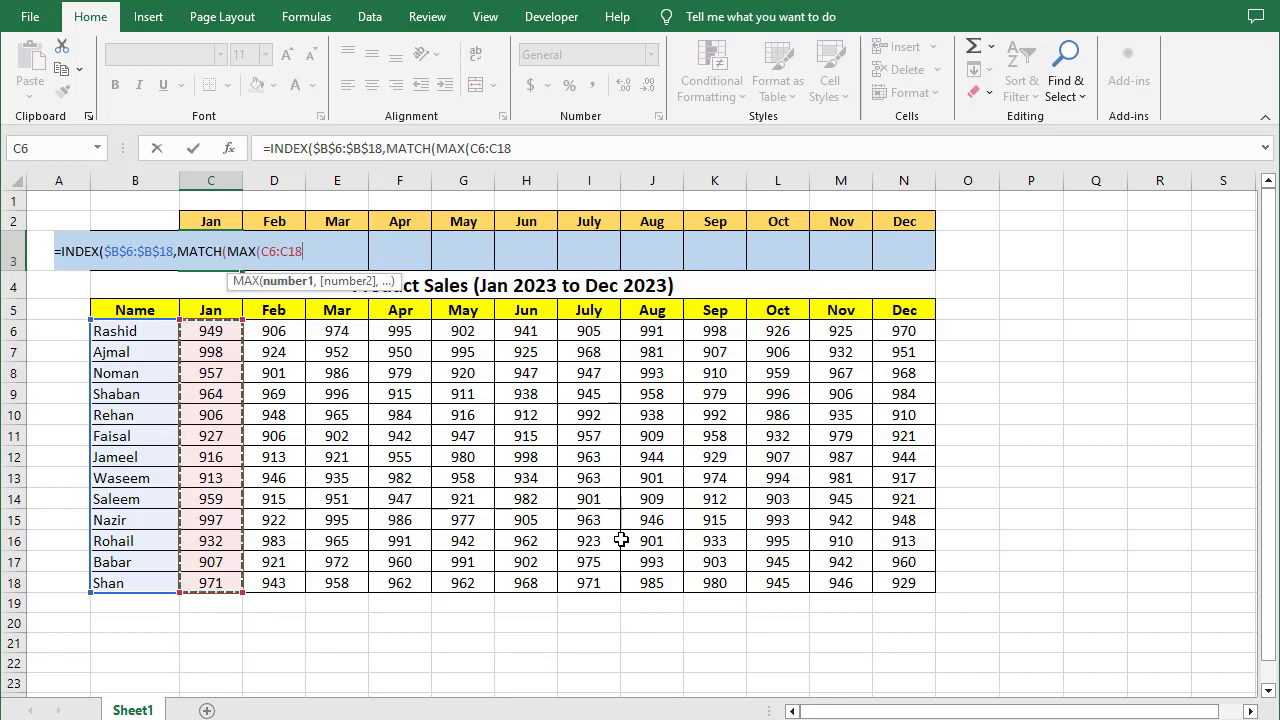
text())
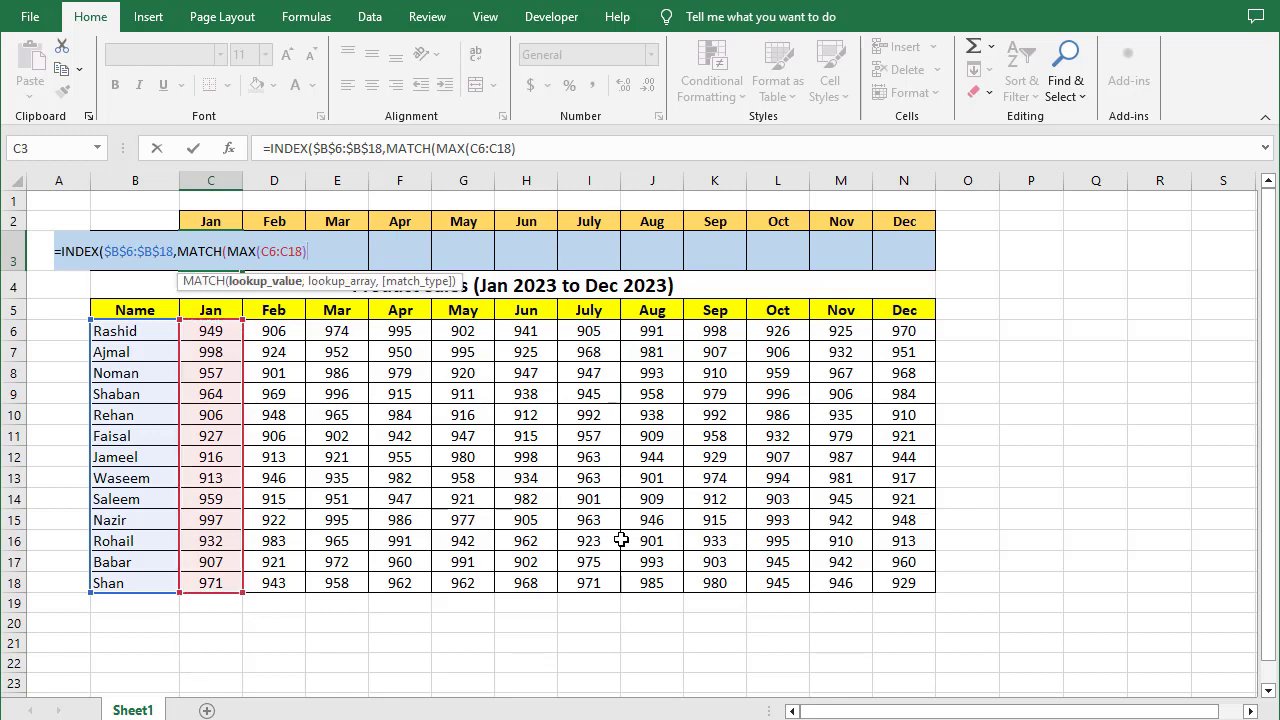
text(,)
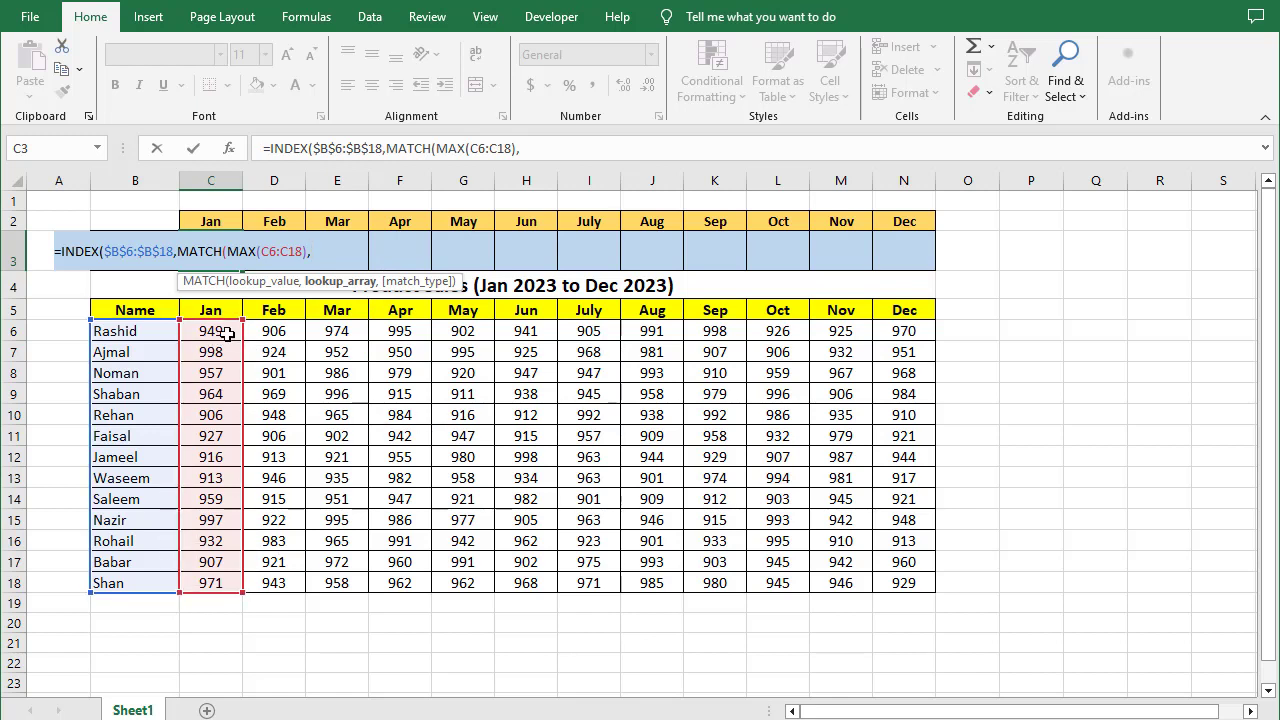
Step: Complete the C3 formula with C6:C18 as the MATCH lookup array and 0 for an exact match
drag(210, 331, 214, 583)
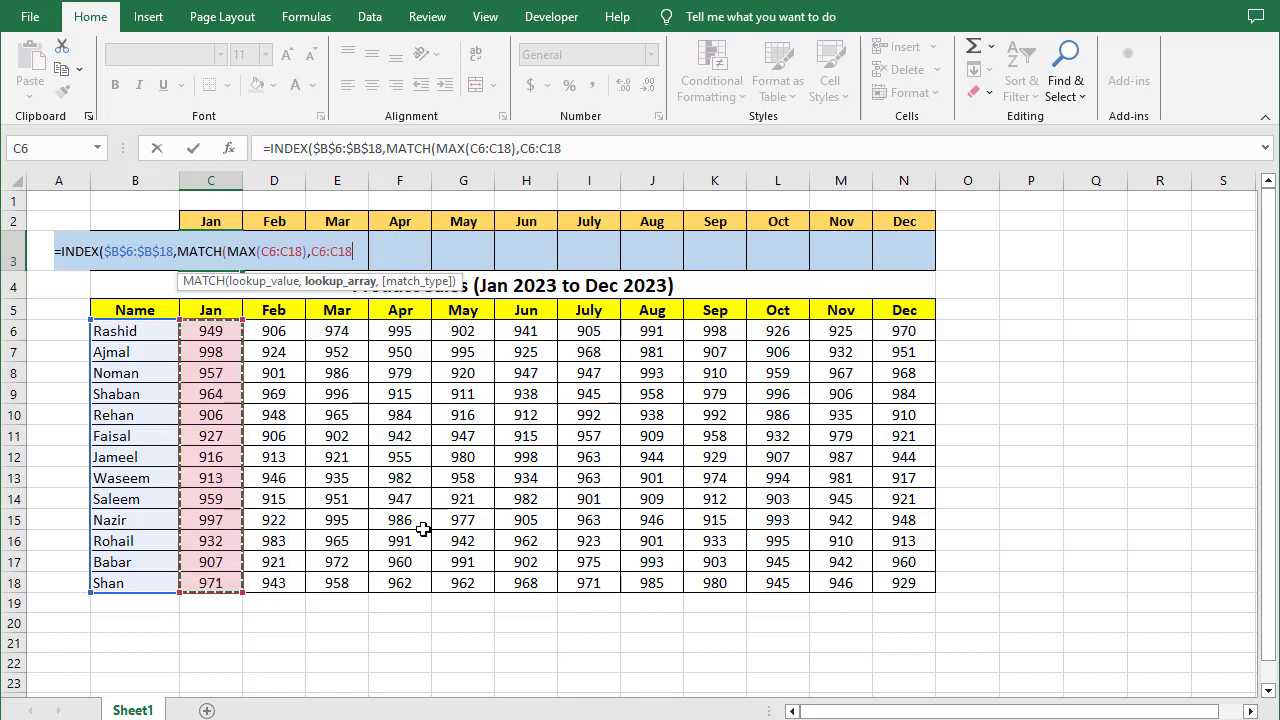
text(,)
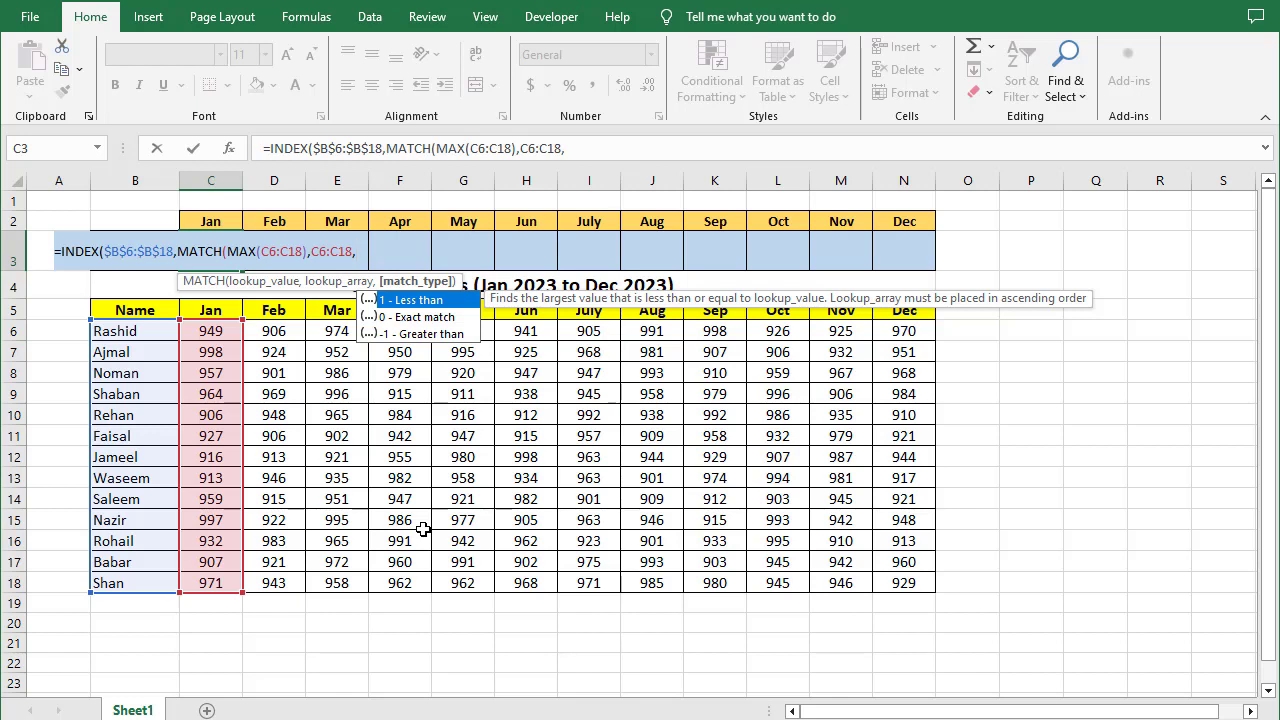
text(0))
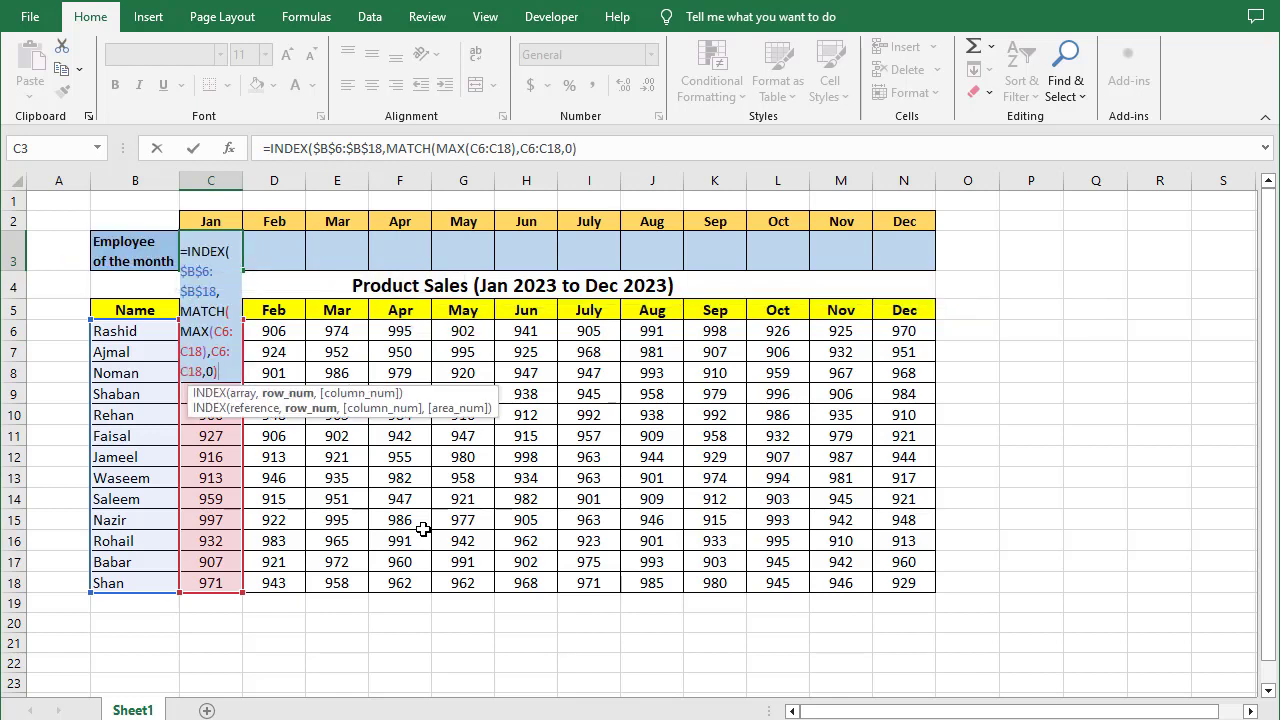
text())
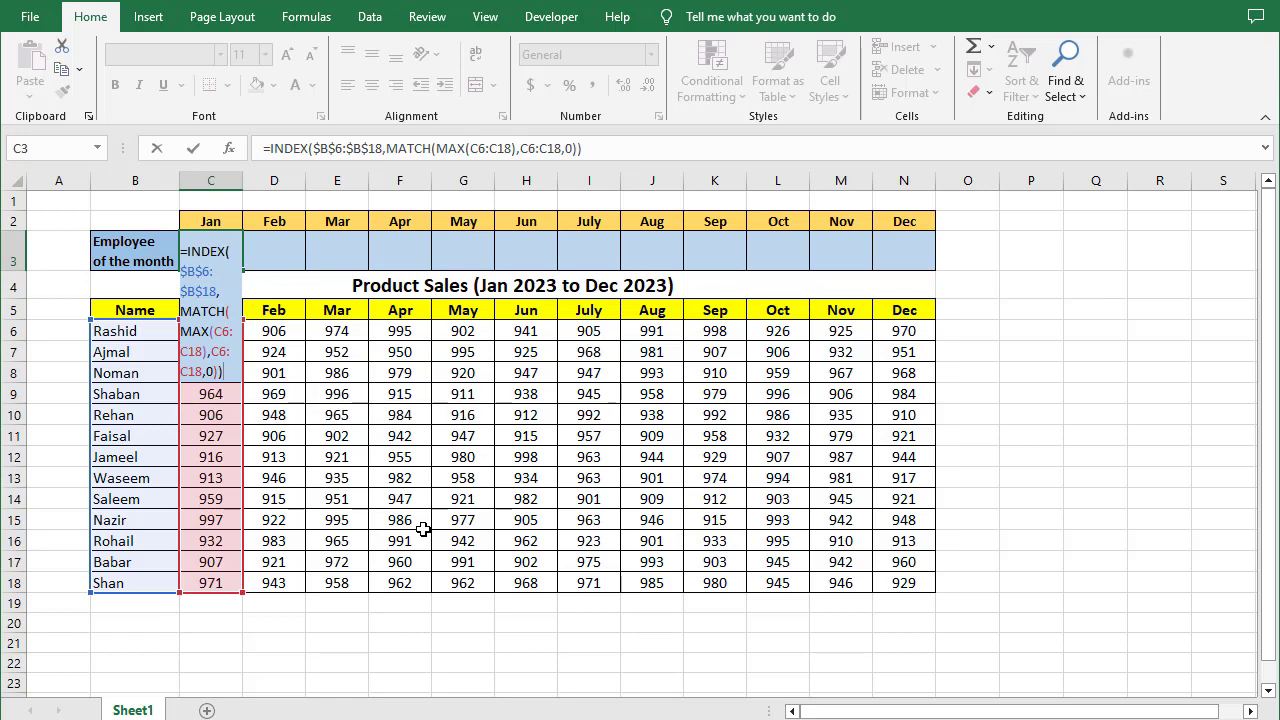
key(Return)
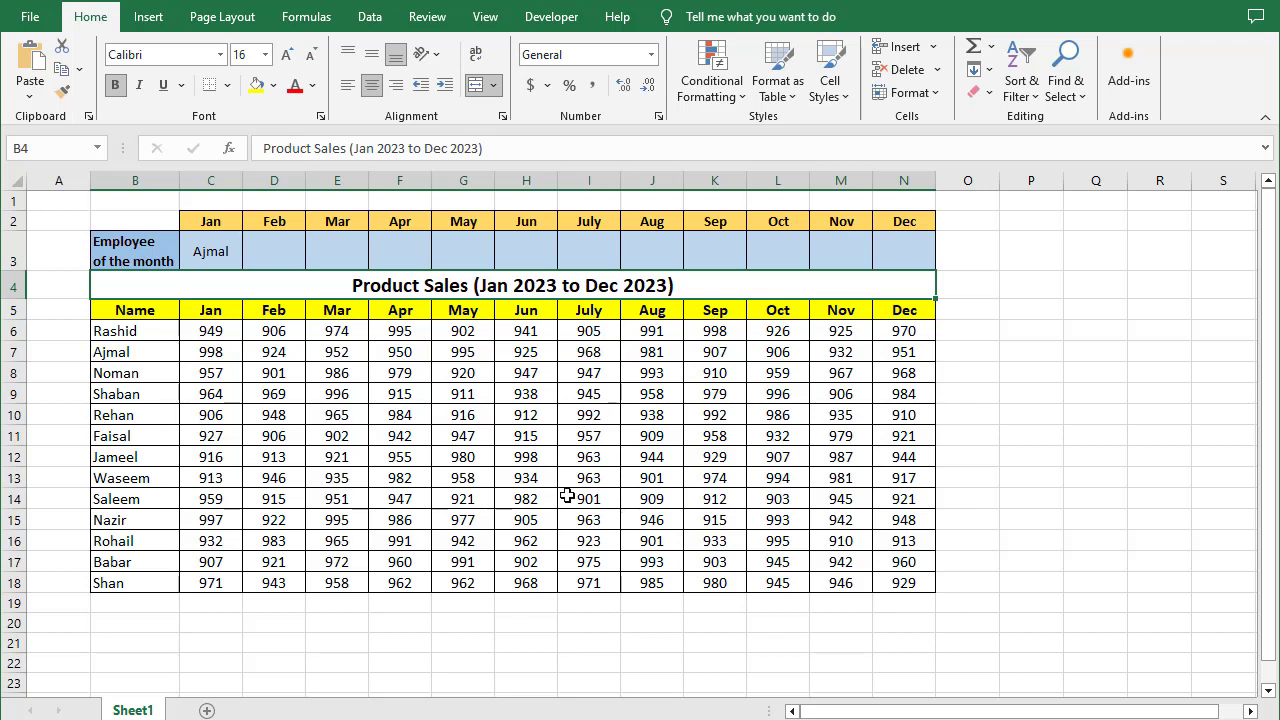
Step: Fill the C3 formula across the employee-of-the-month row through December in N3
click(226, 252)
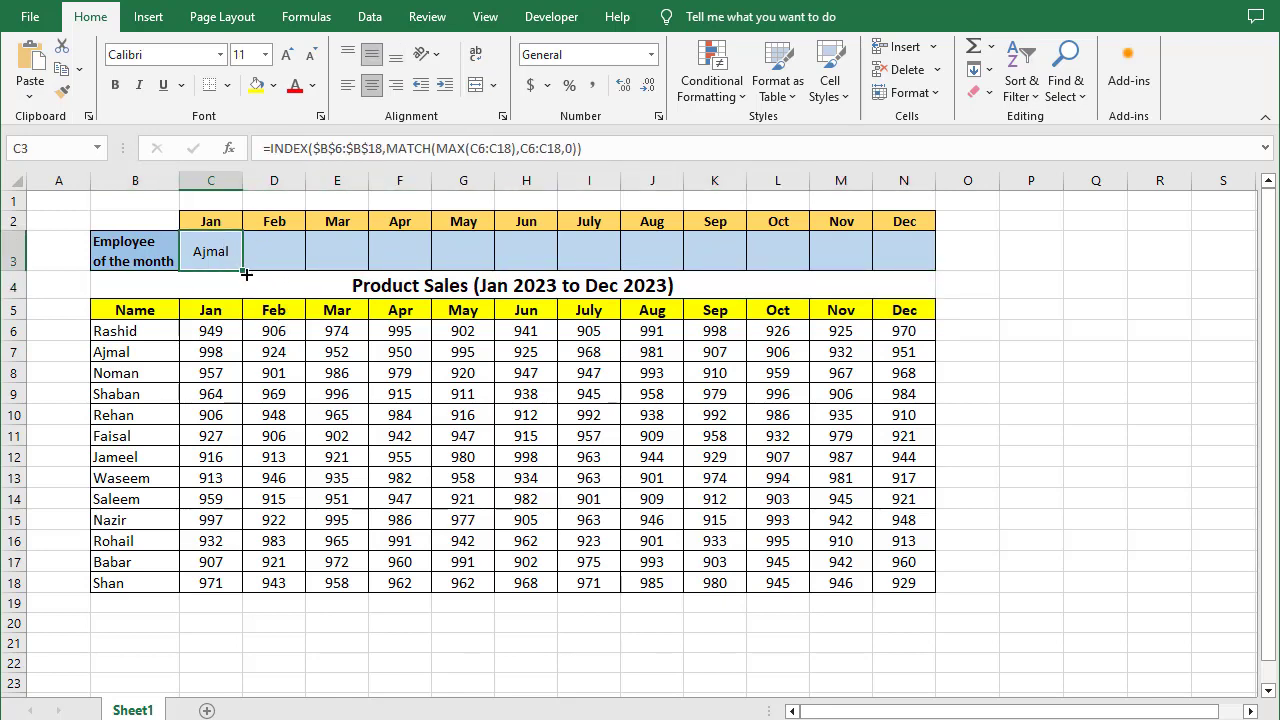
drag(246, 273, 915, 268)
click(668, 436)
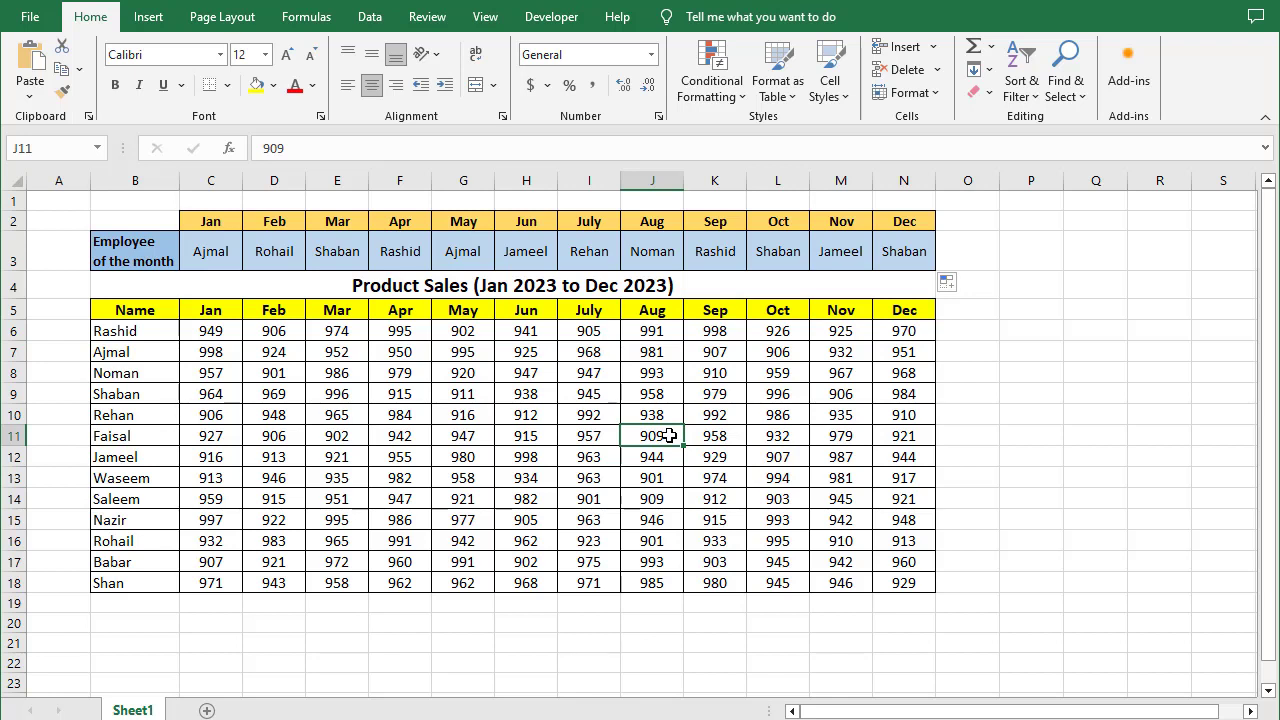
click(328, 400)
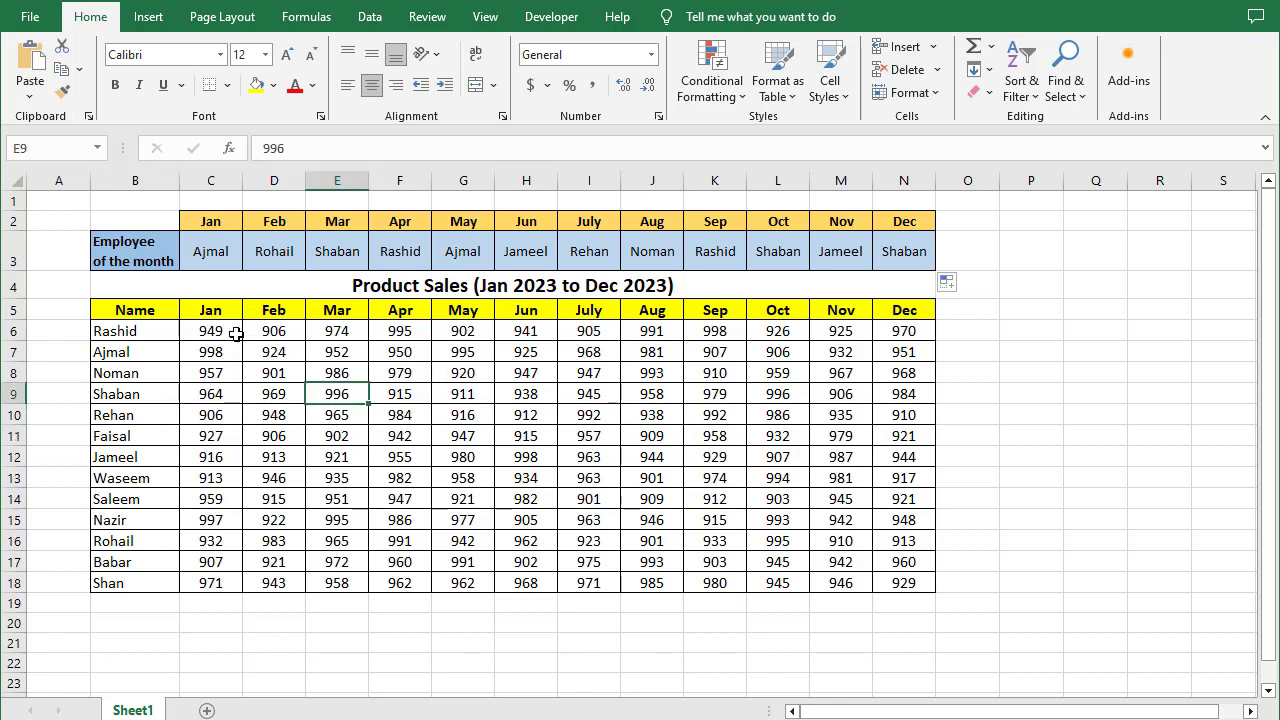
Step: Set up a new conditional formatting rule for the January sales C6:C18 that formats only the top 1 ranked value
drag(216, 334, 205, 583)
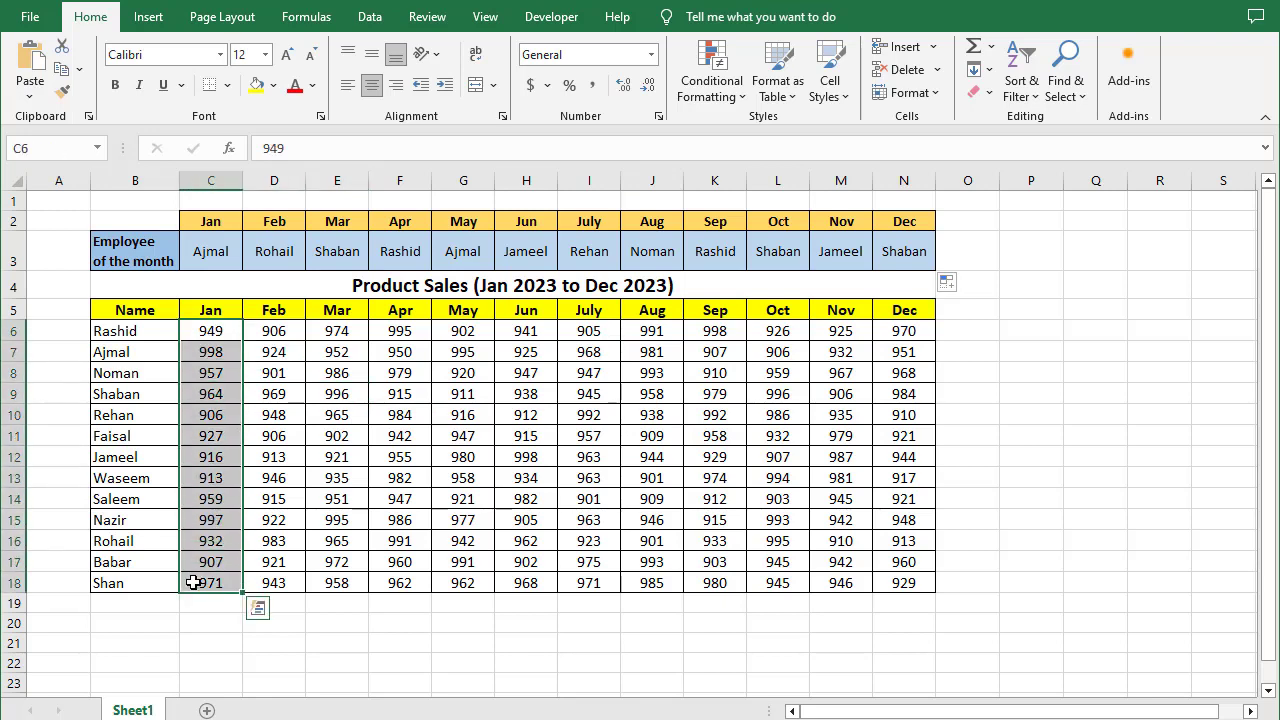
click(742, 99)
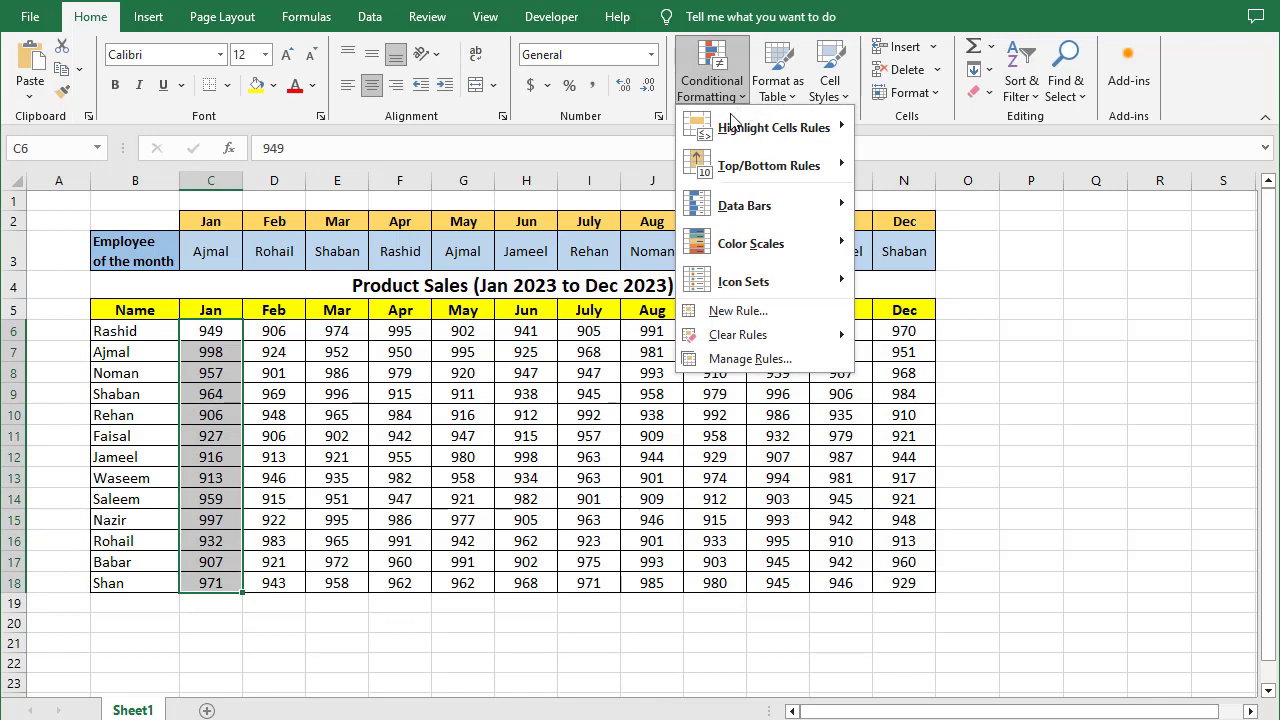
click(722, 316)
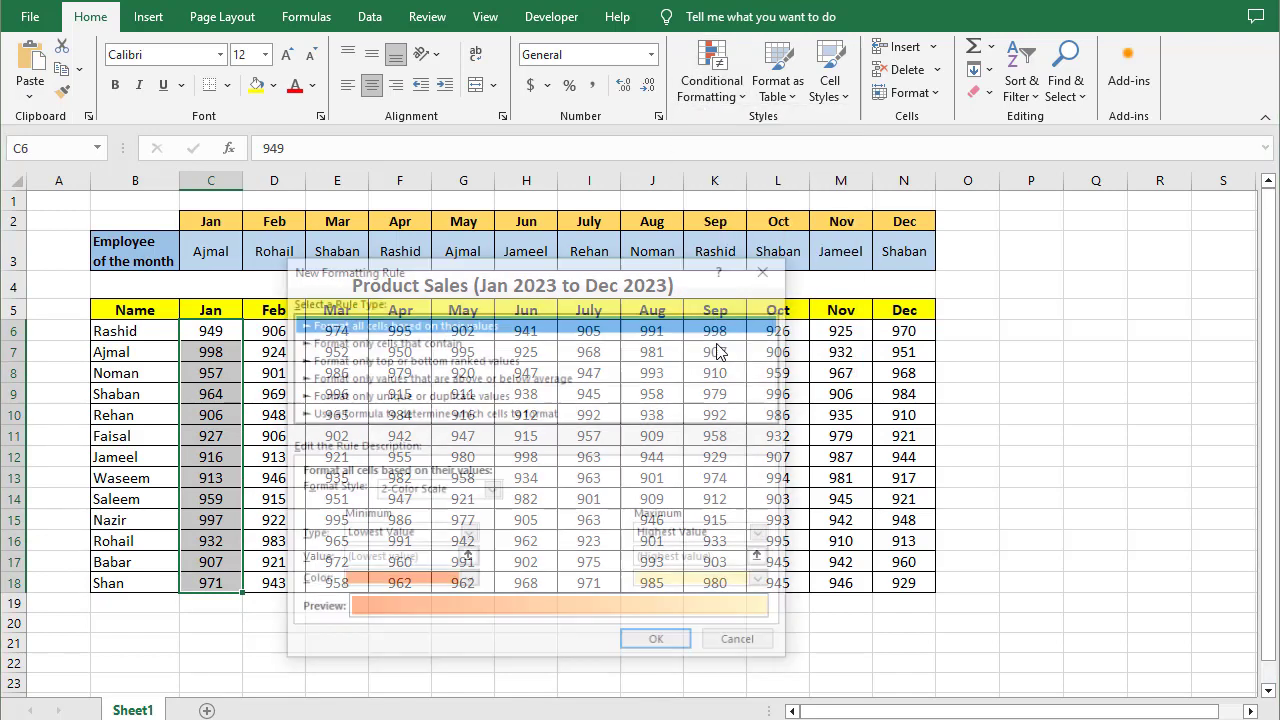
drag(616, 274, 810, 236)
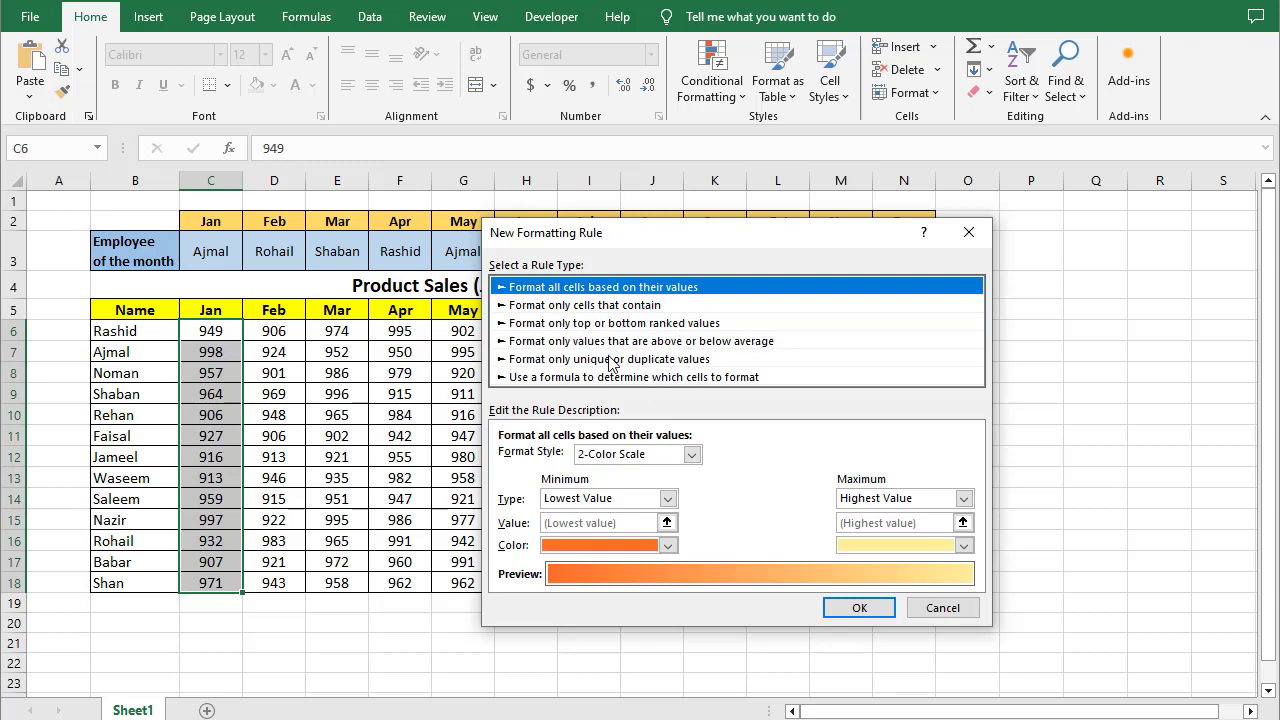
click(595, 323)
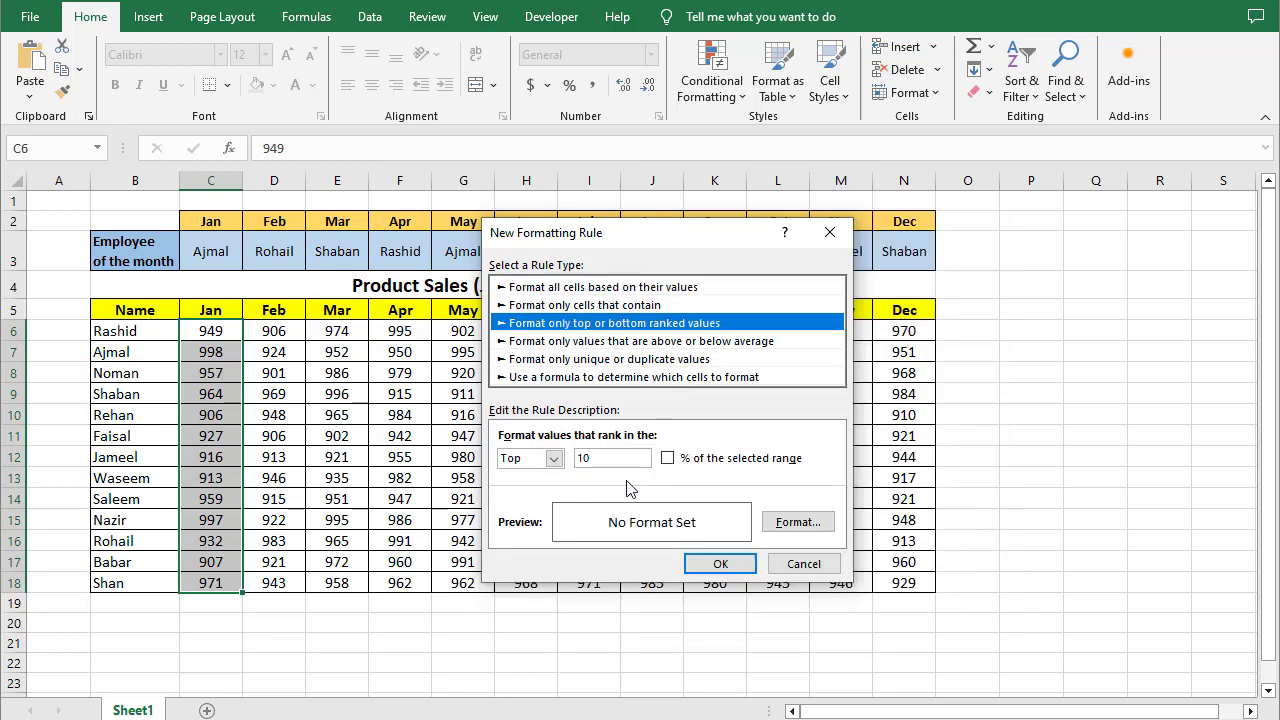
click(556, 460)
click(560, 462)
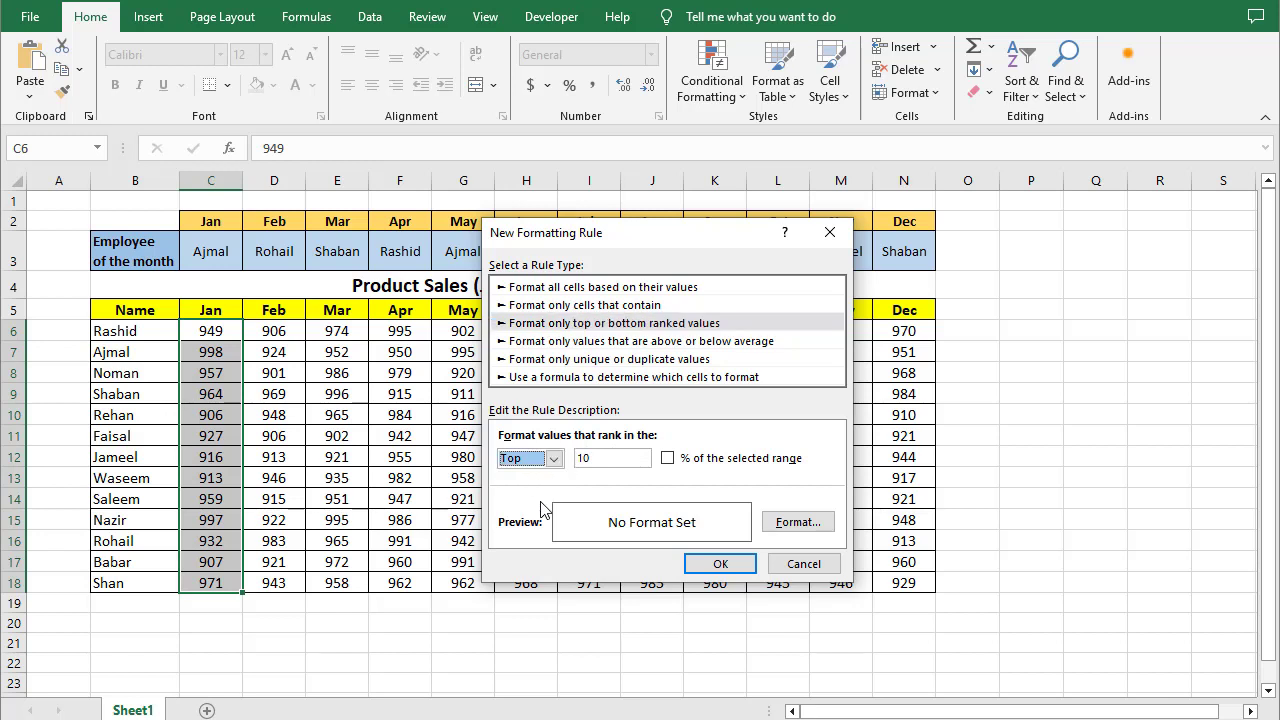
click(592, 461)
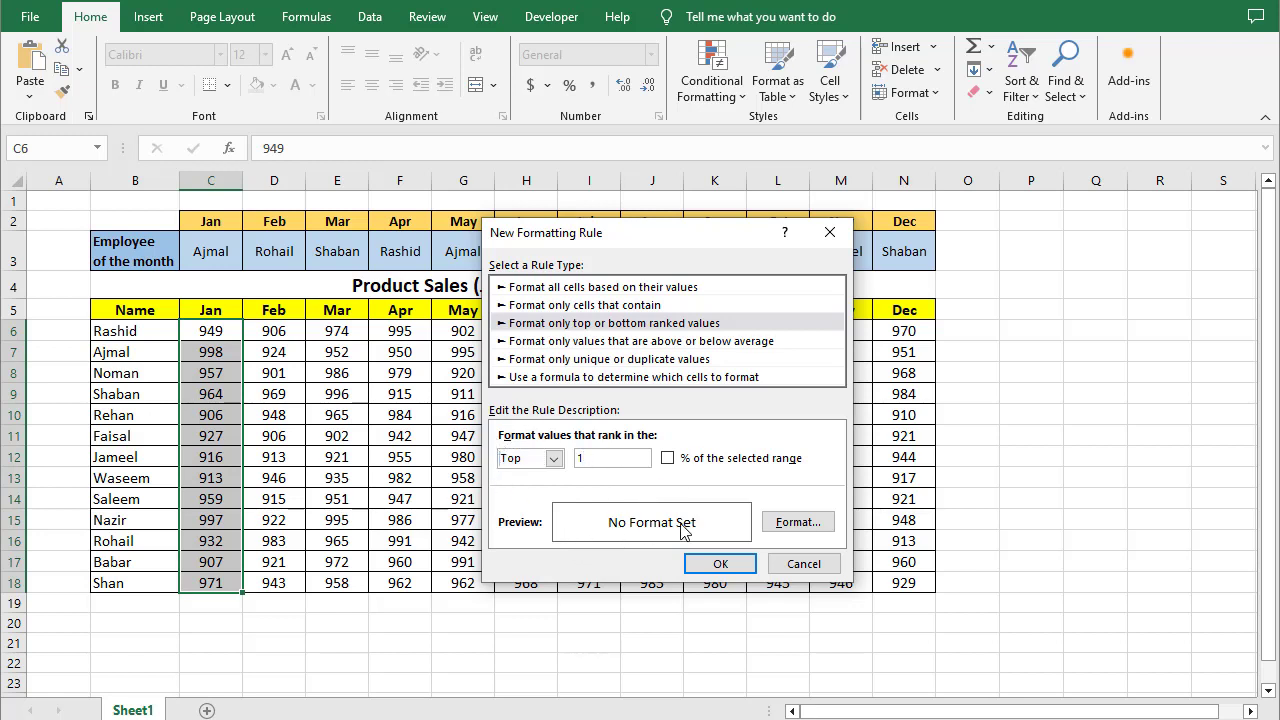
Step: Give the top-value rule a green background fill and apply it to the January sales
click(797, 522)
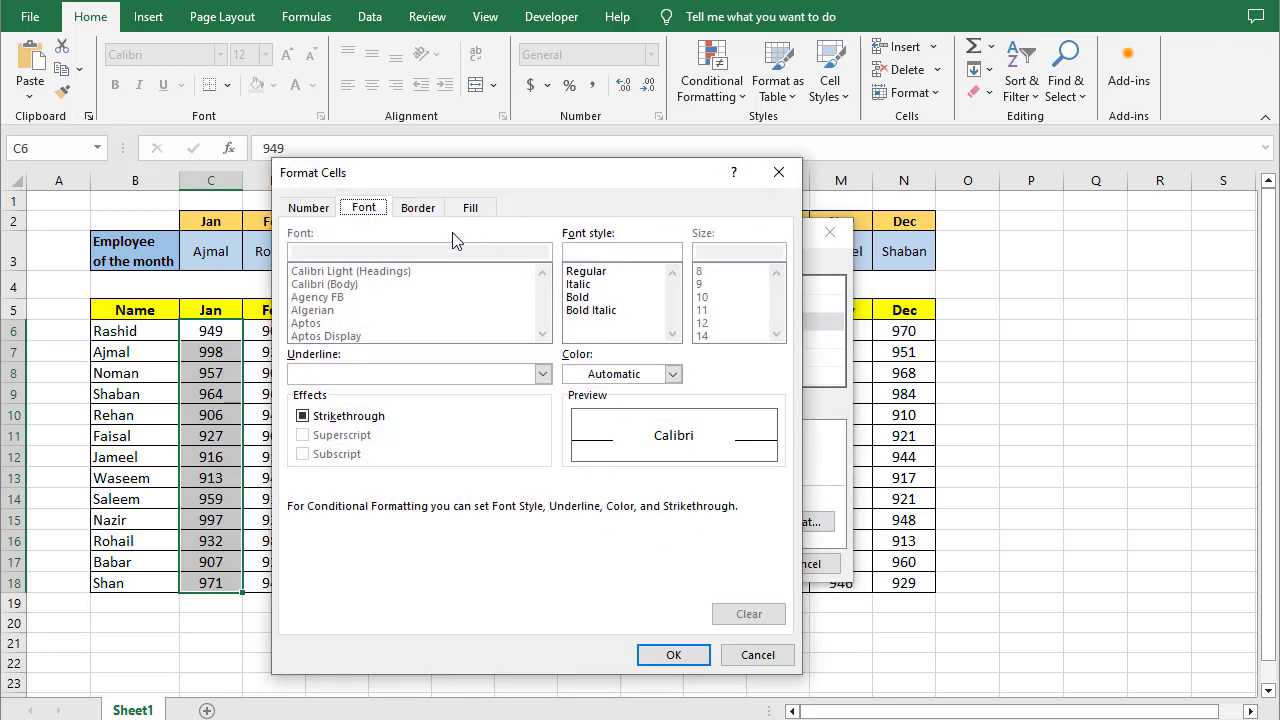
click(470, 210)
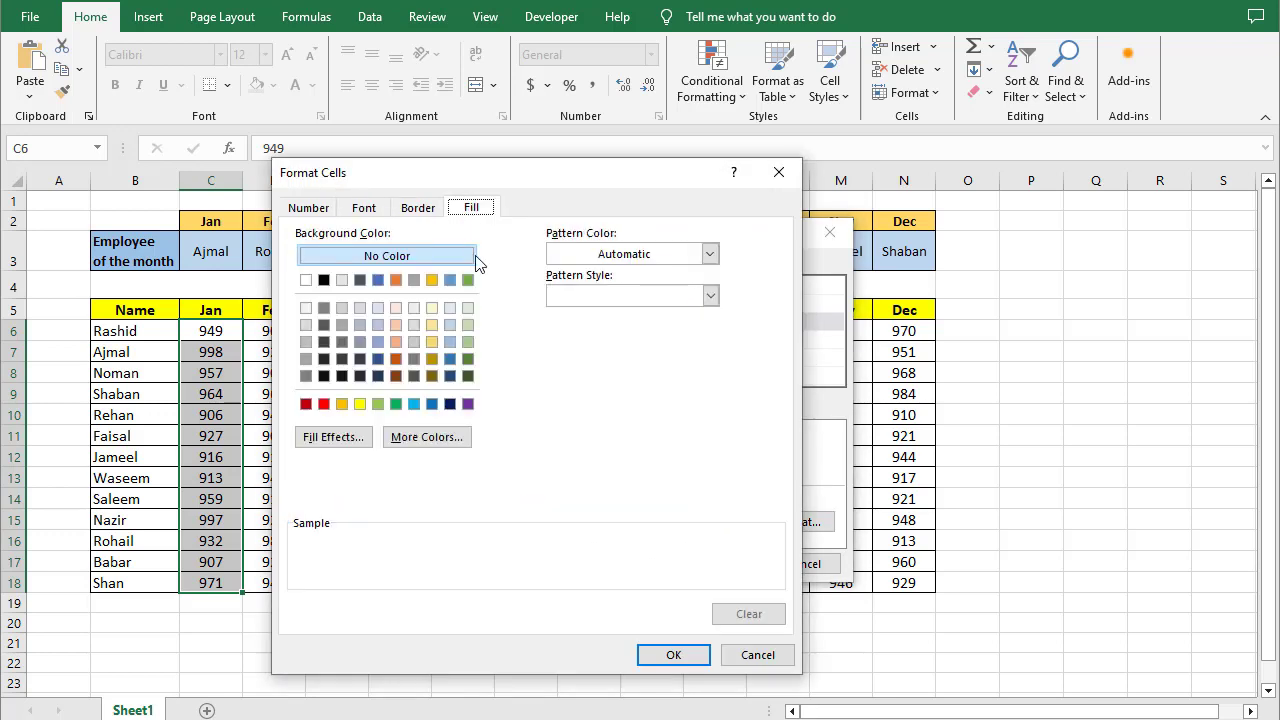
click(397, 404)
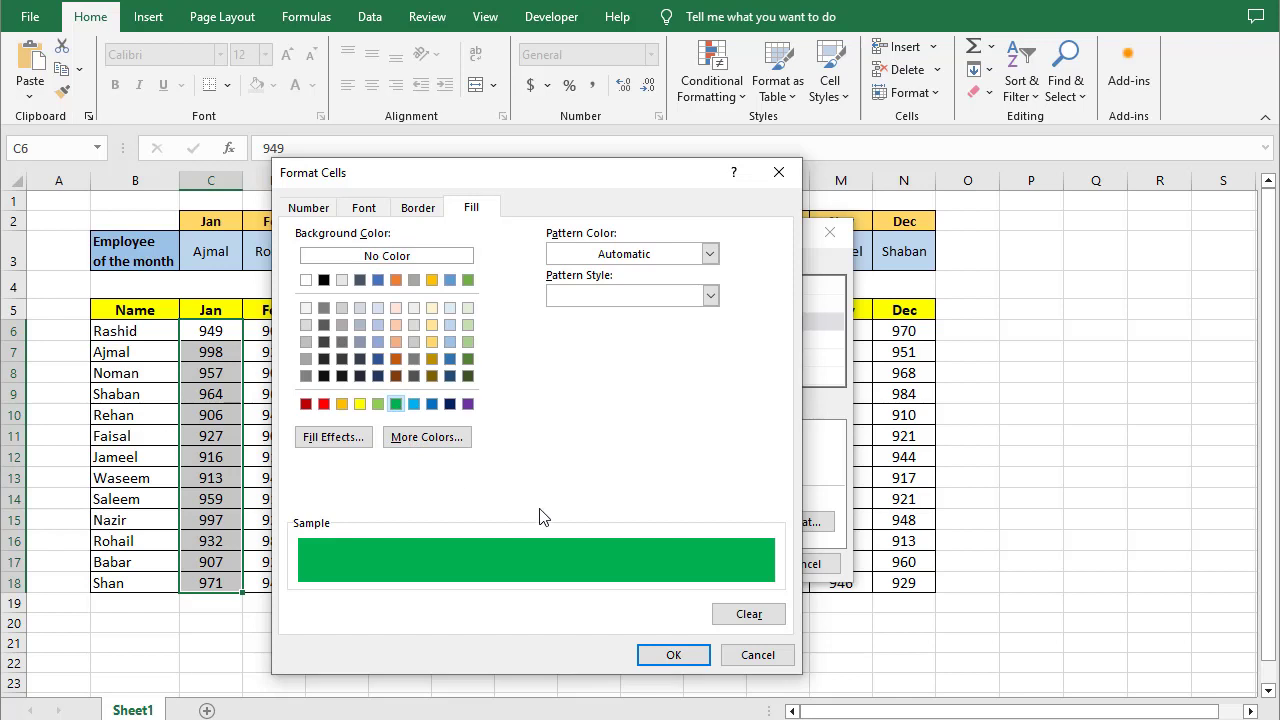
click(674, 657)
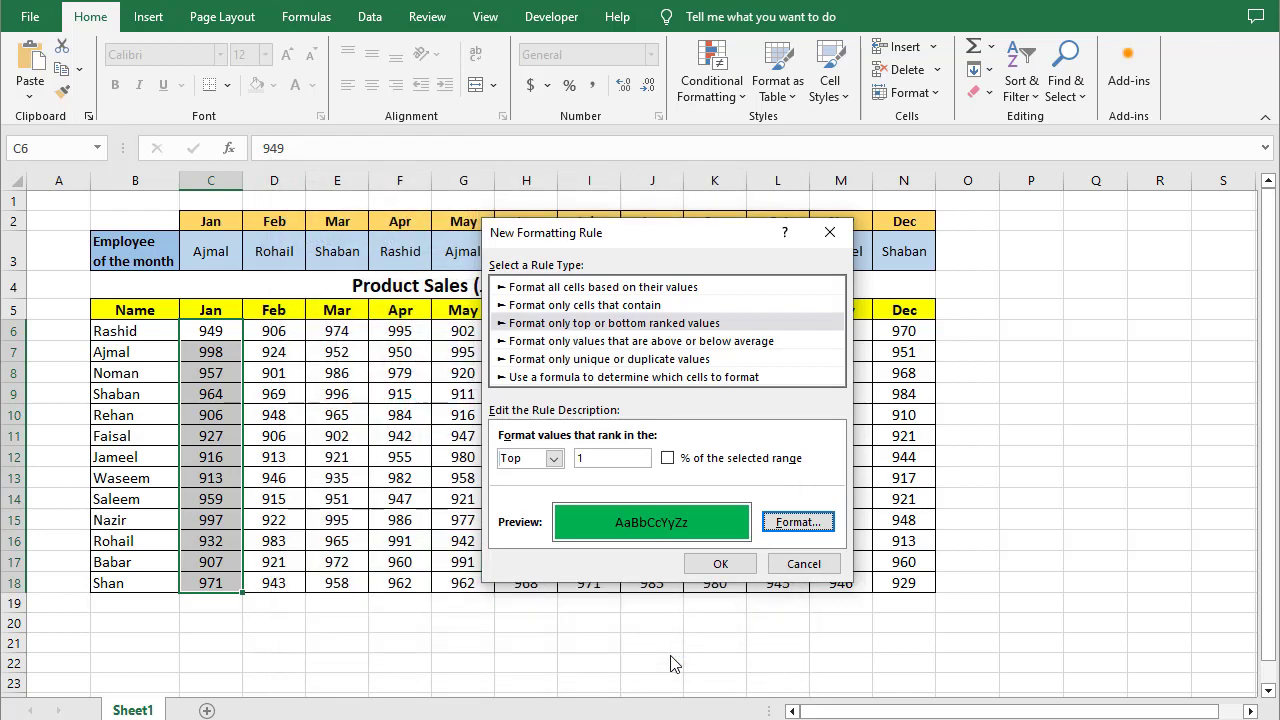
click(720, 563)
click(291, 443)
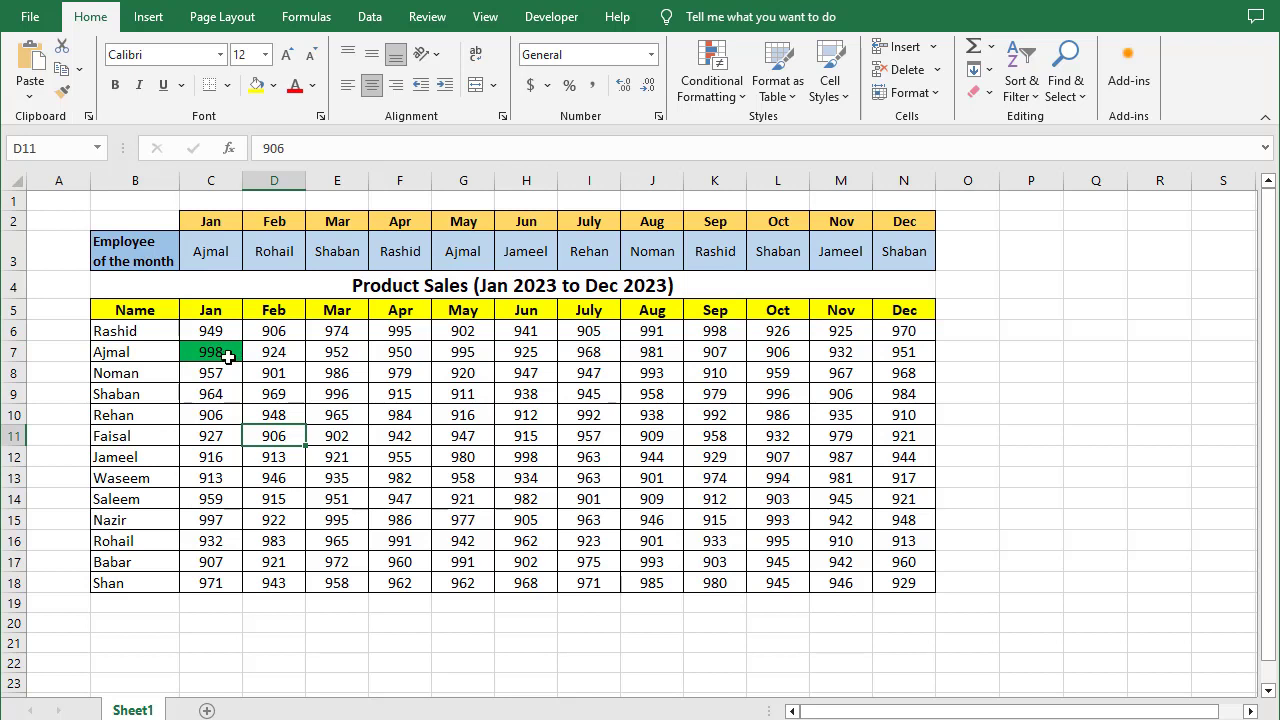
Step: Copy the January top-value formatting from C6:C18 separately onto each month's sales column from February through December
click(224, 256)
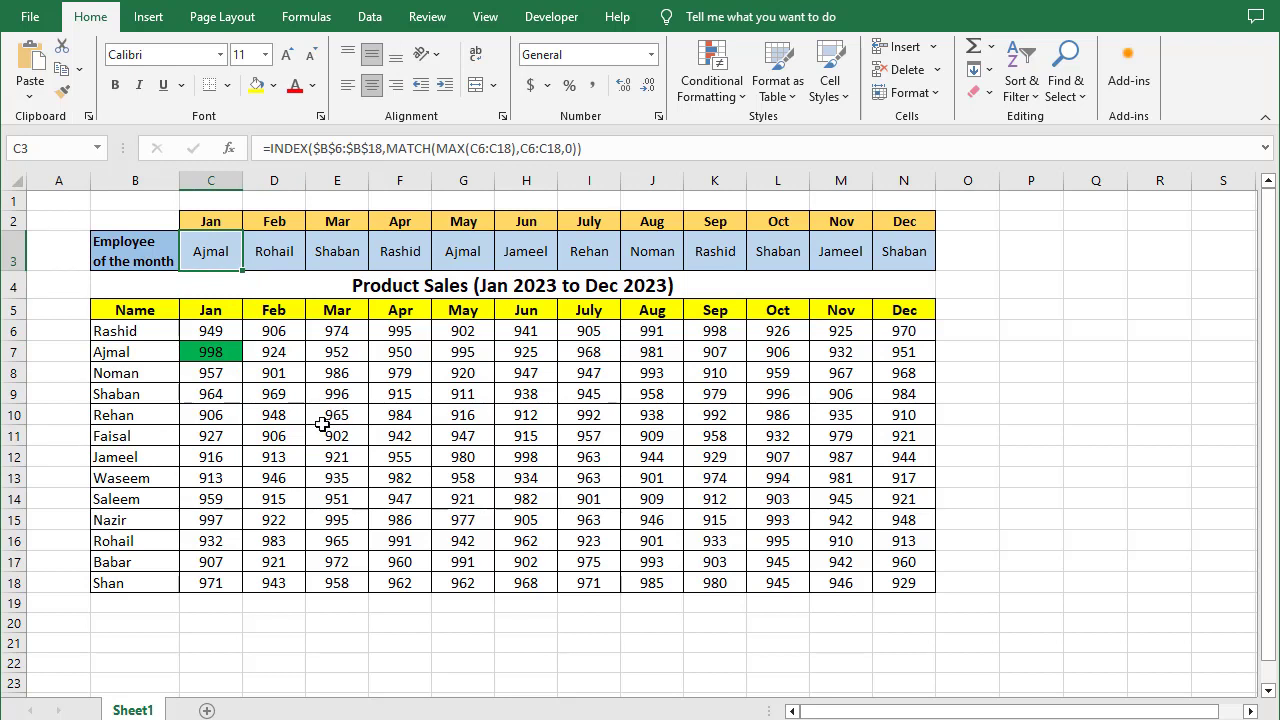
drag(209, 331, 211, 578)
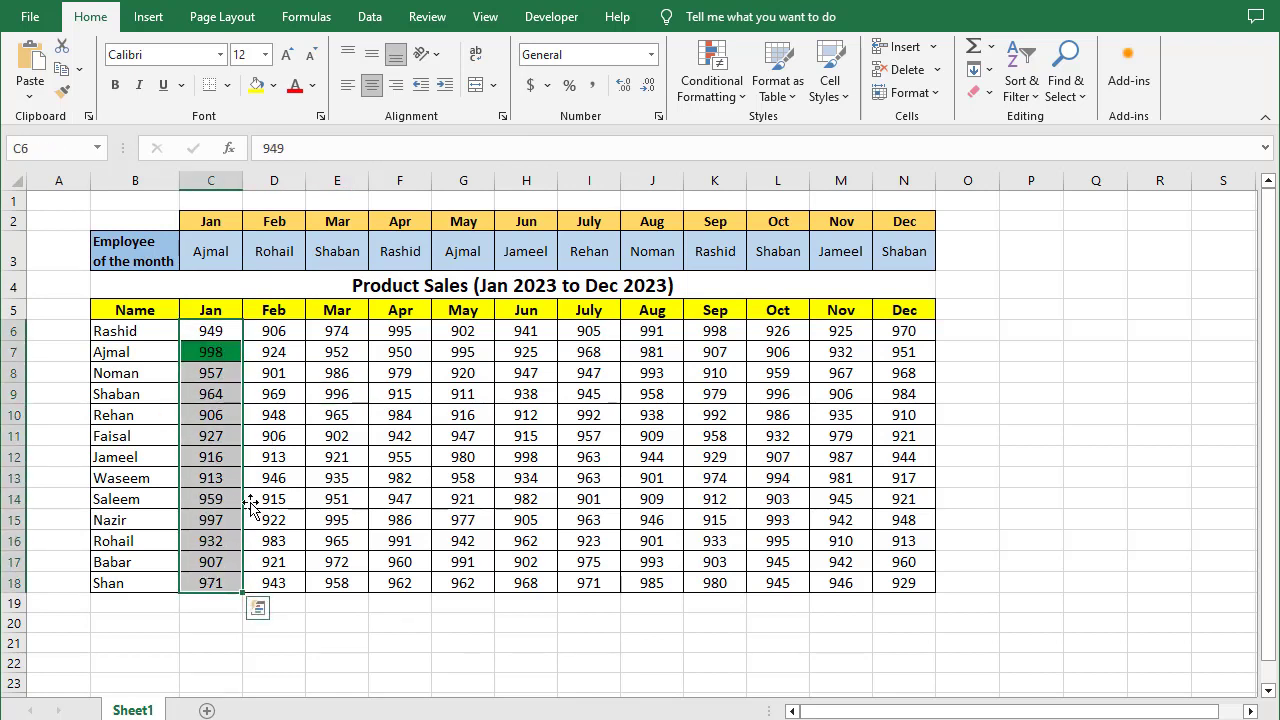
click(62, 90)
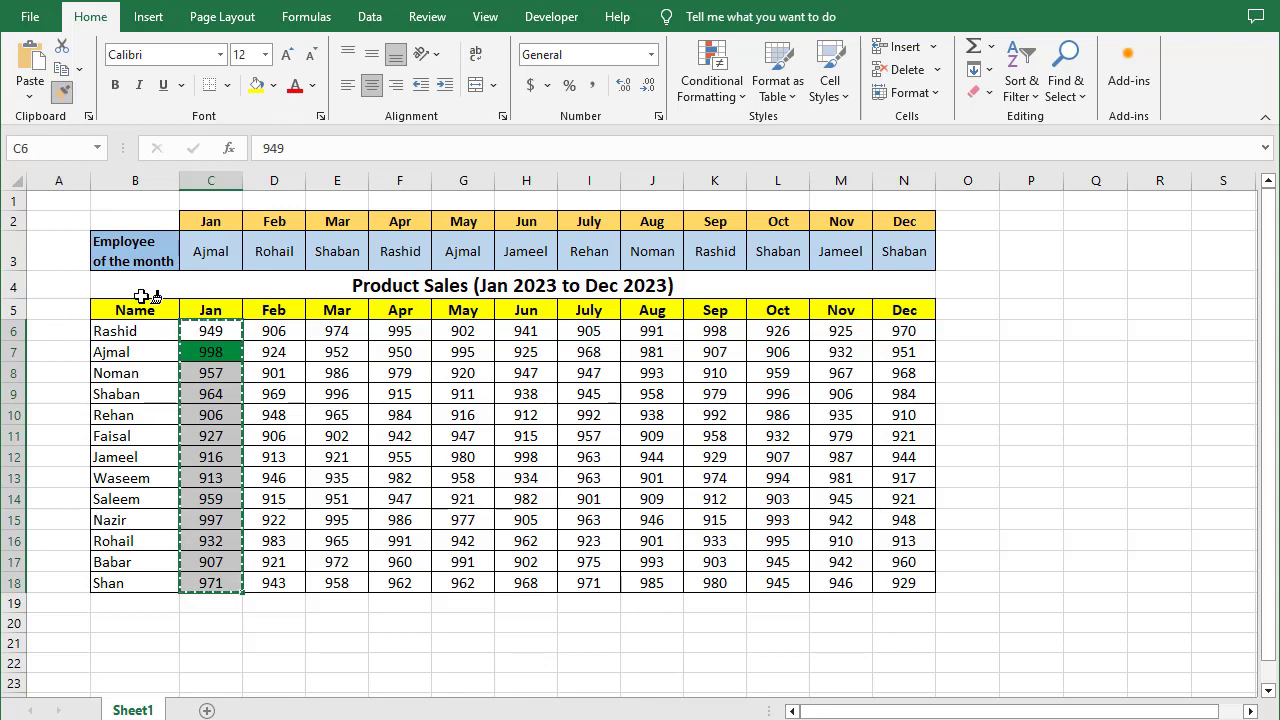
click(278, 336)
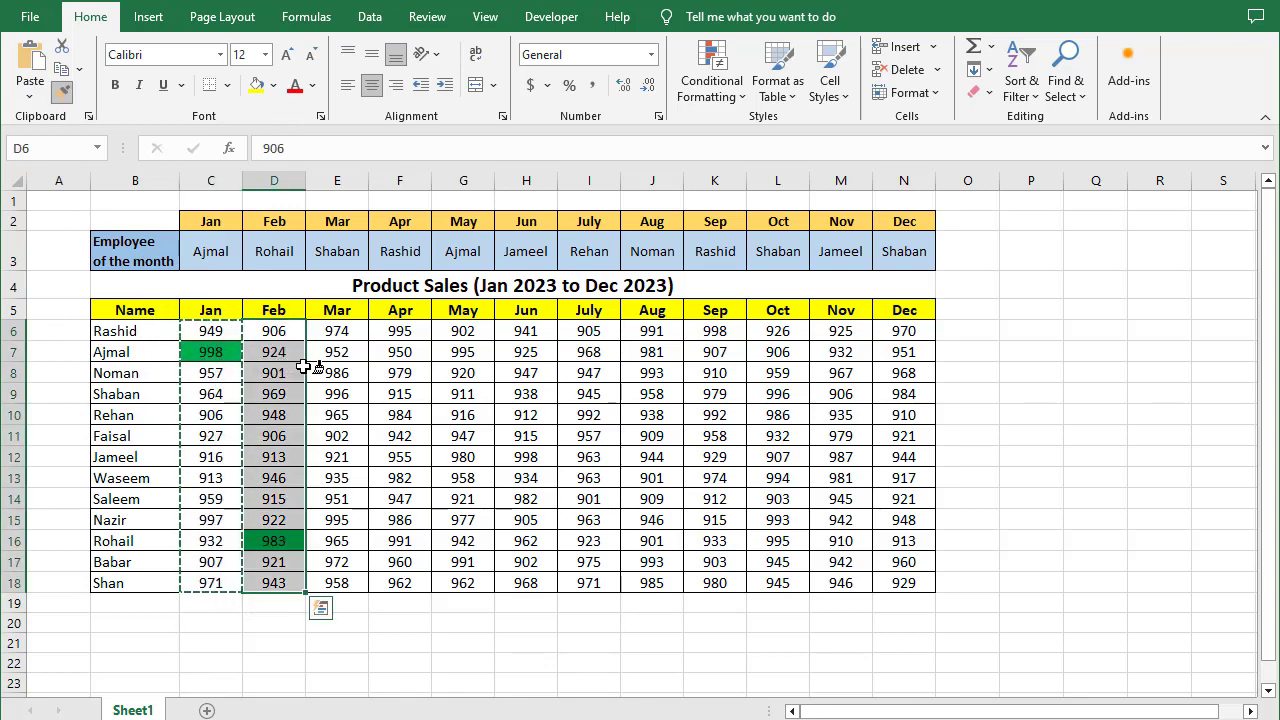
click(349, 331)
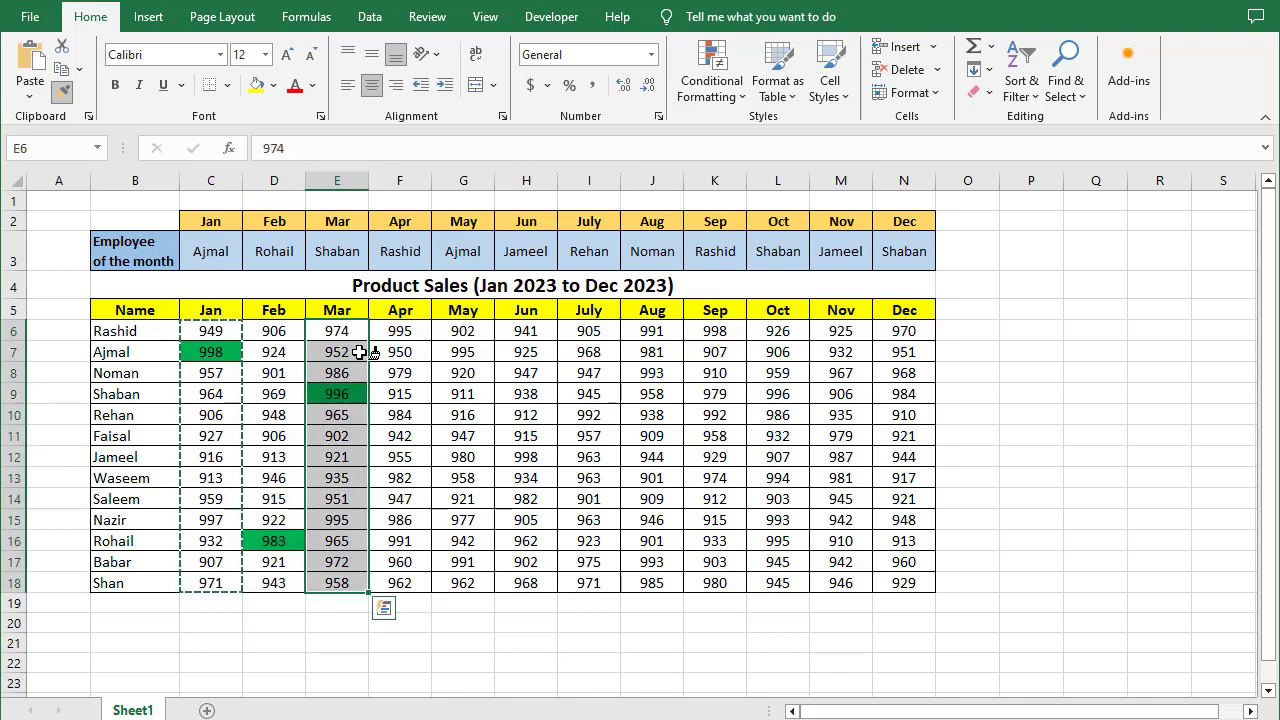
click(415, 331)
click(463, 331)
click(522, 331)
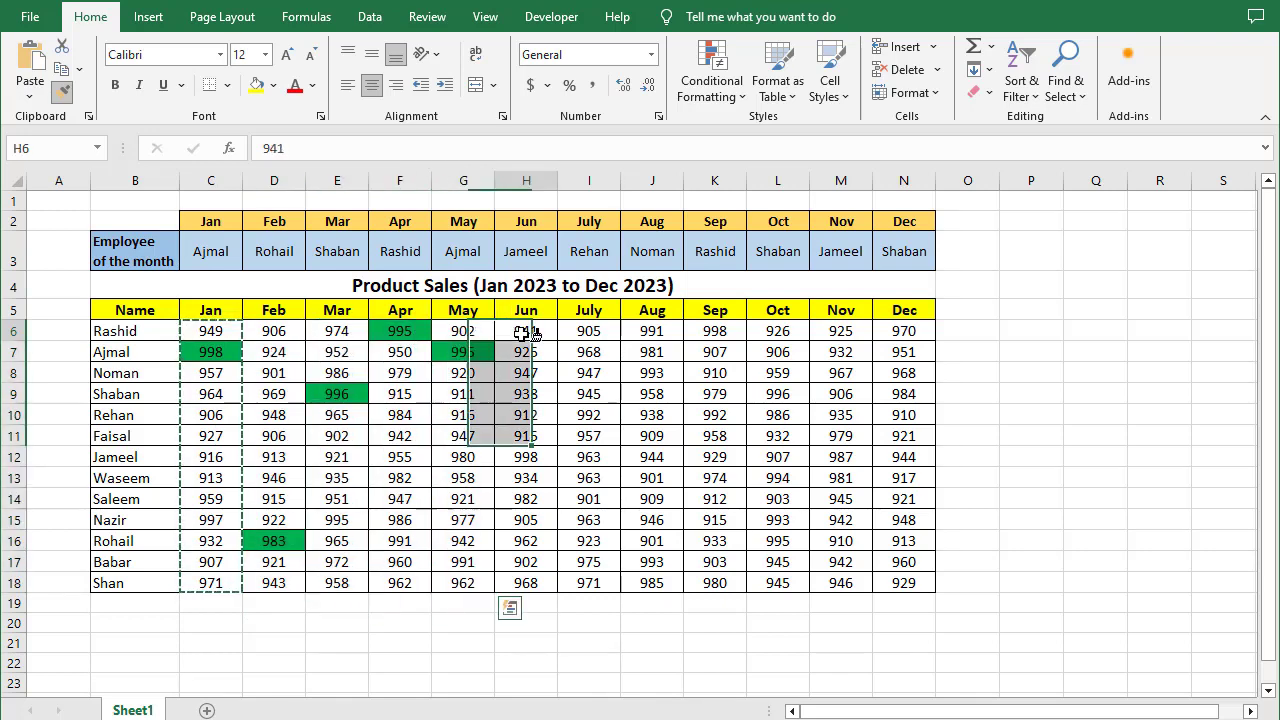
click(595, 331)
click(648, 331)
click(714, 331)
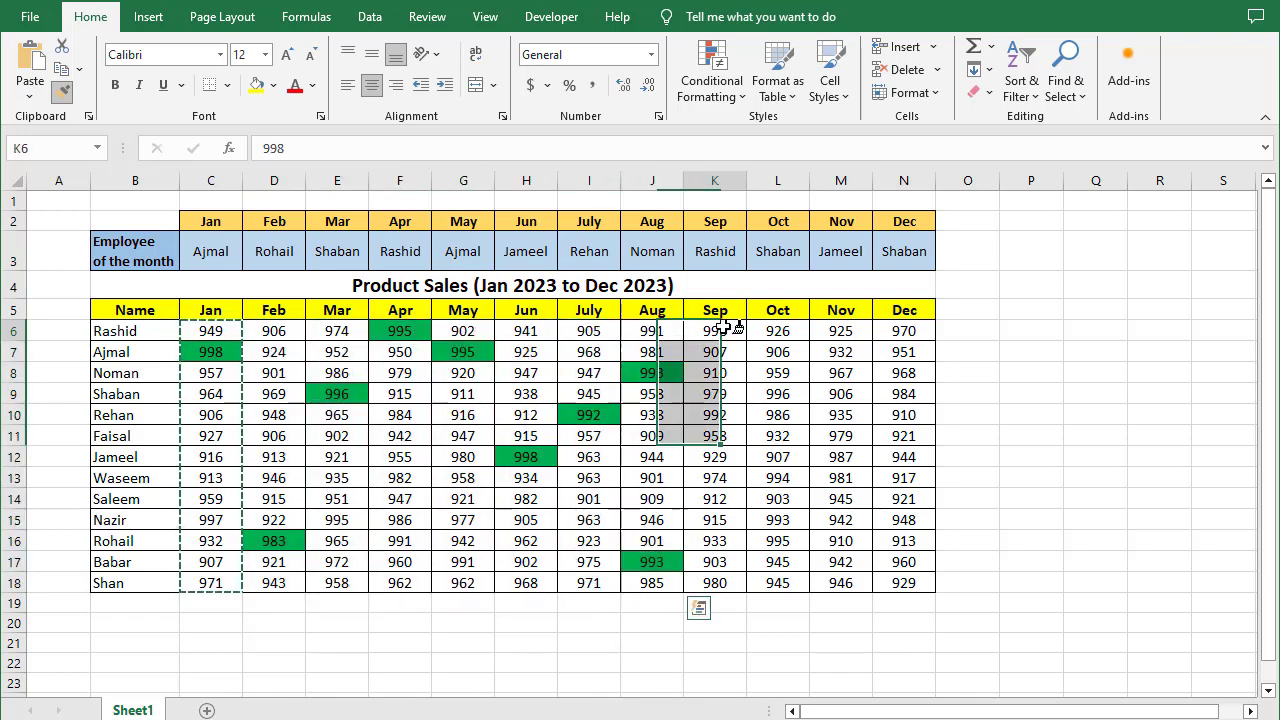
click(779, 331)
click(839, 331)
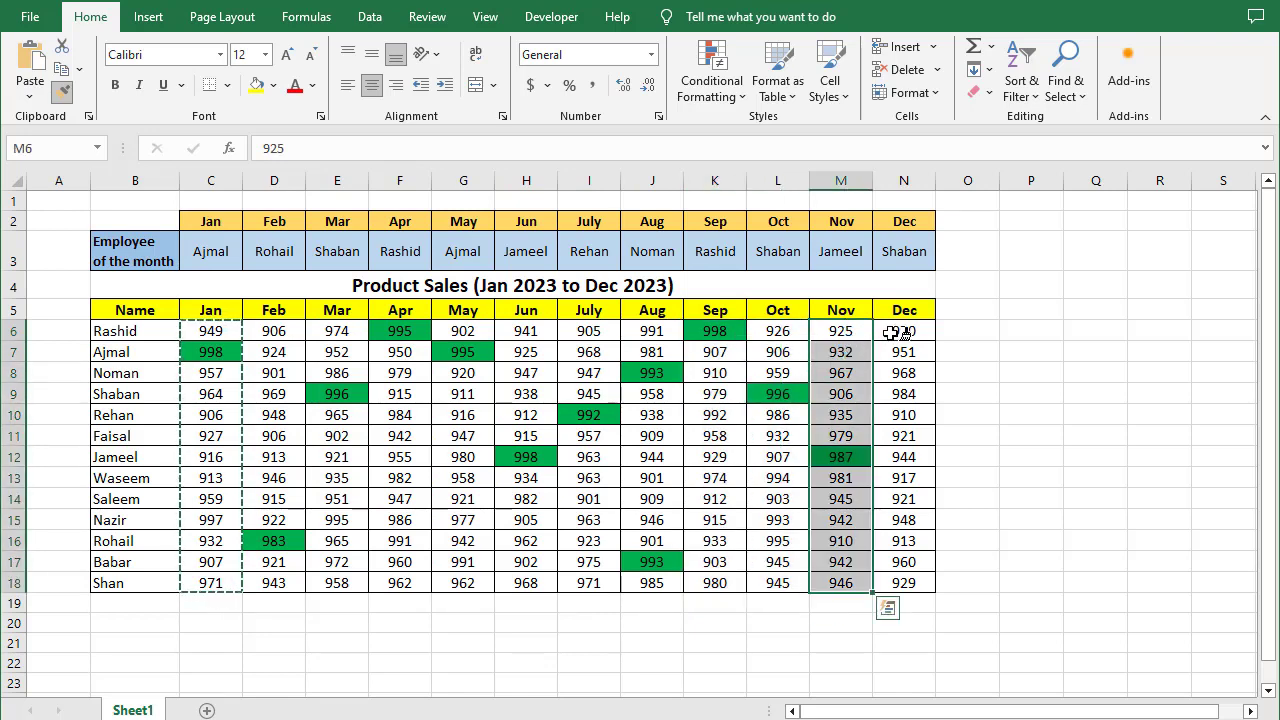
click(903, 331)
click(62, 92)
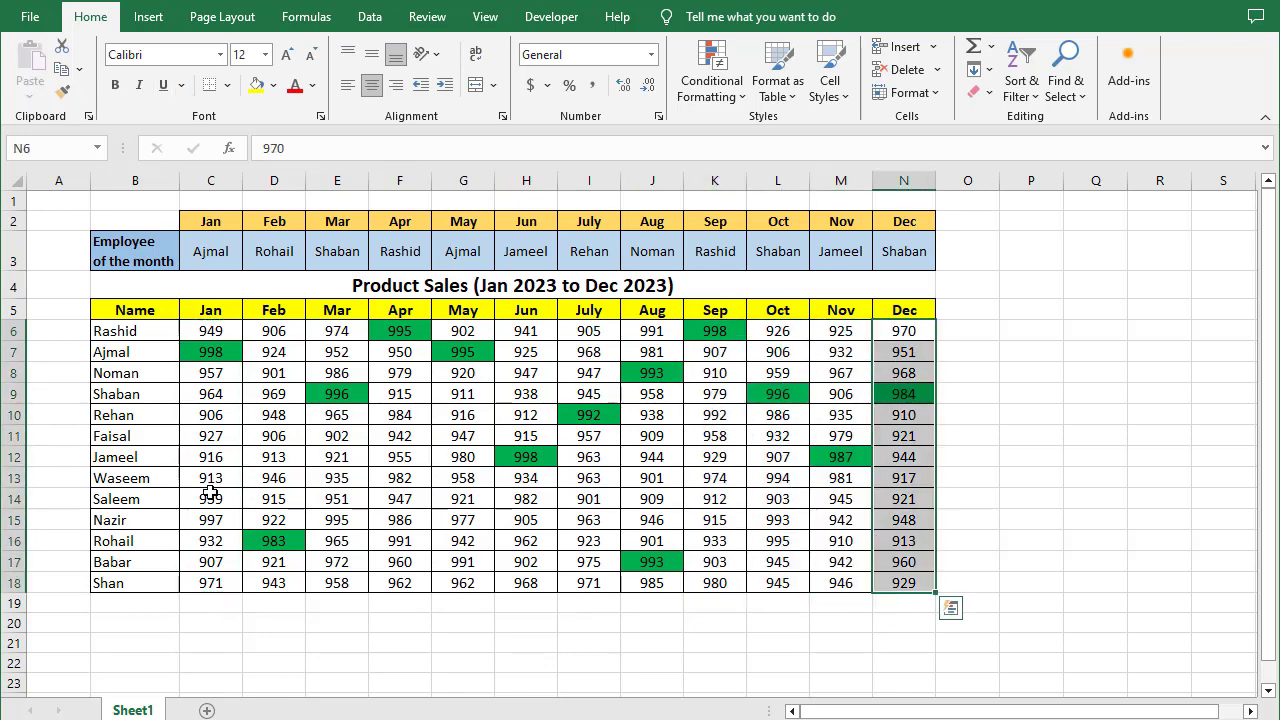
click(500, 430)
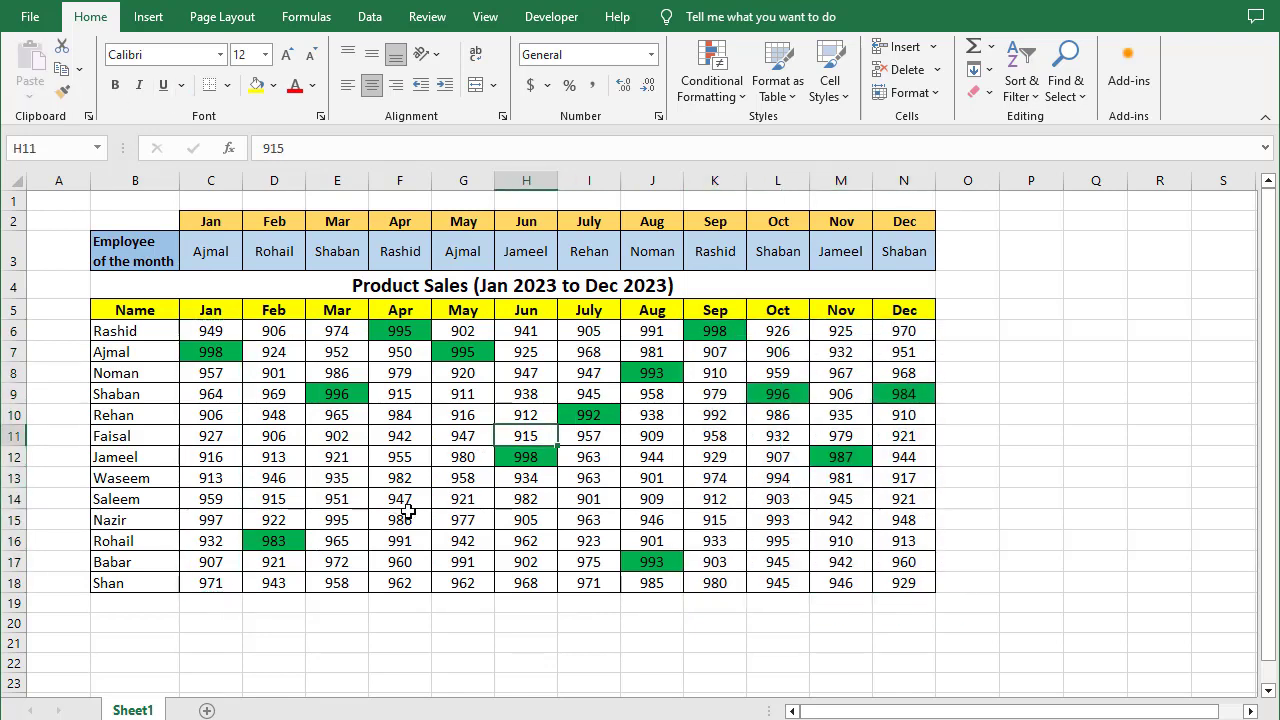
Step: Compare the highlighted December and October sales in N9 and L9 with the employee-of-the-month results in N3 and L3
click(896, 397)
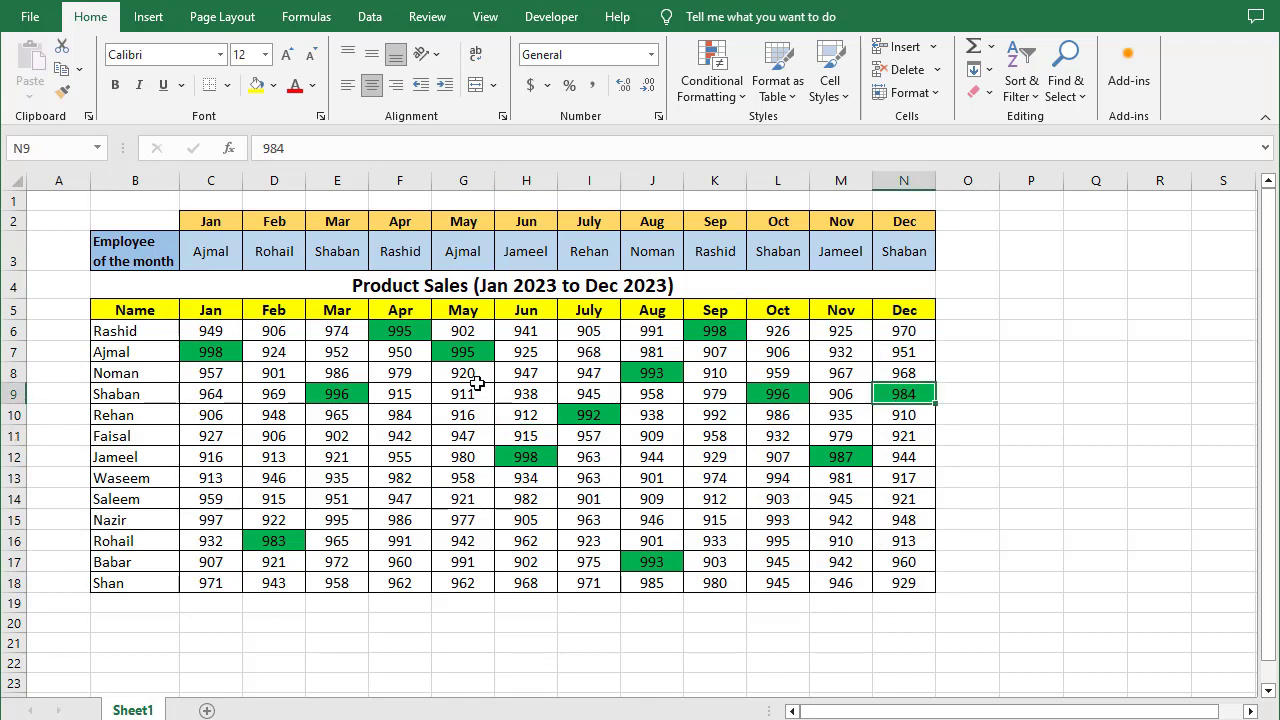
click(903, 251)
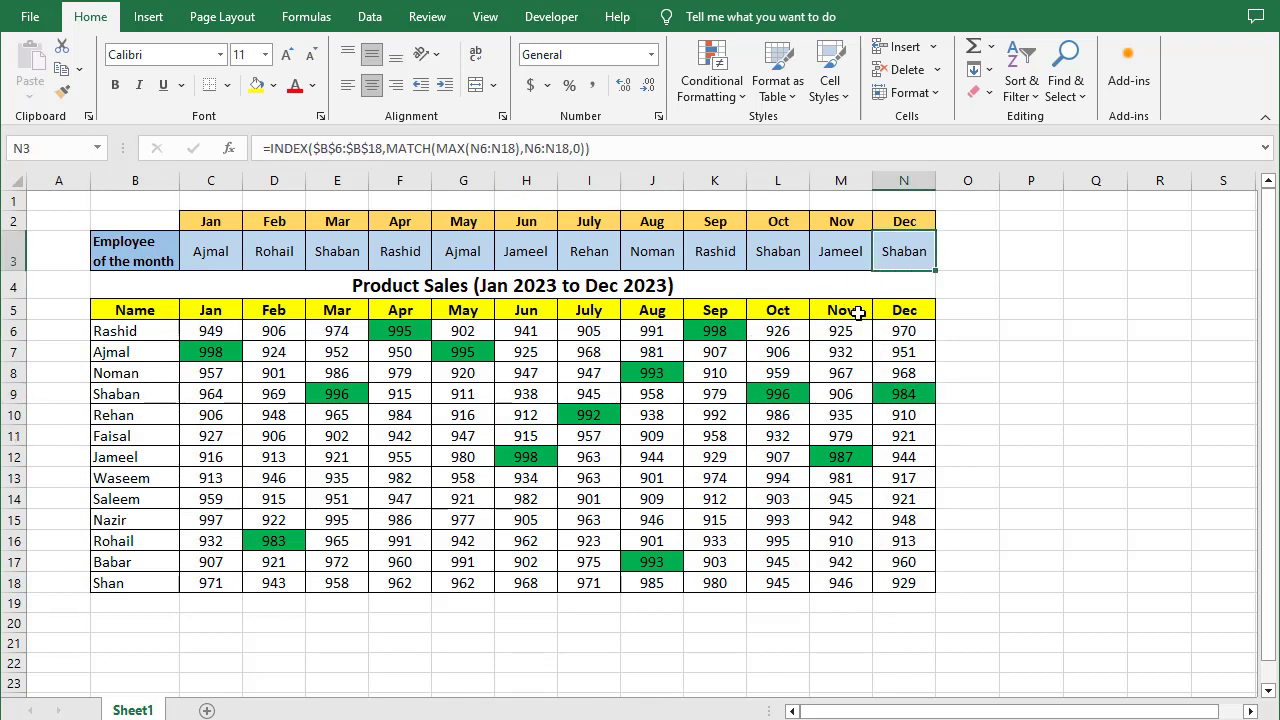
click(783, 390)
click(777, 251)
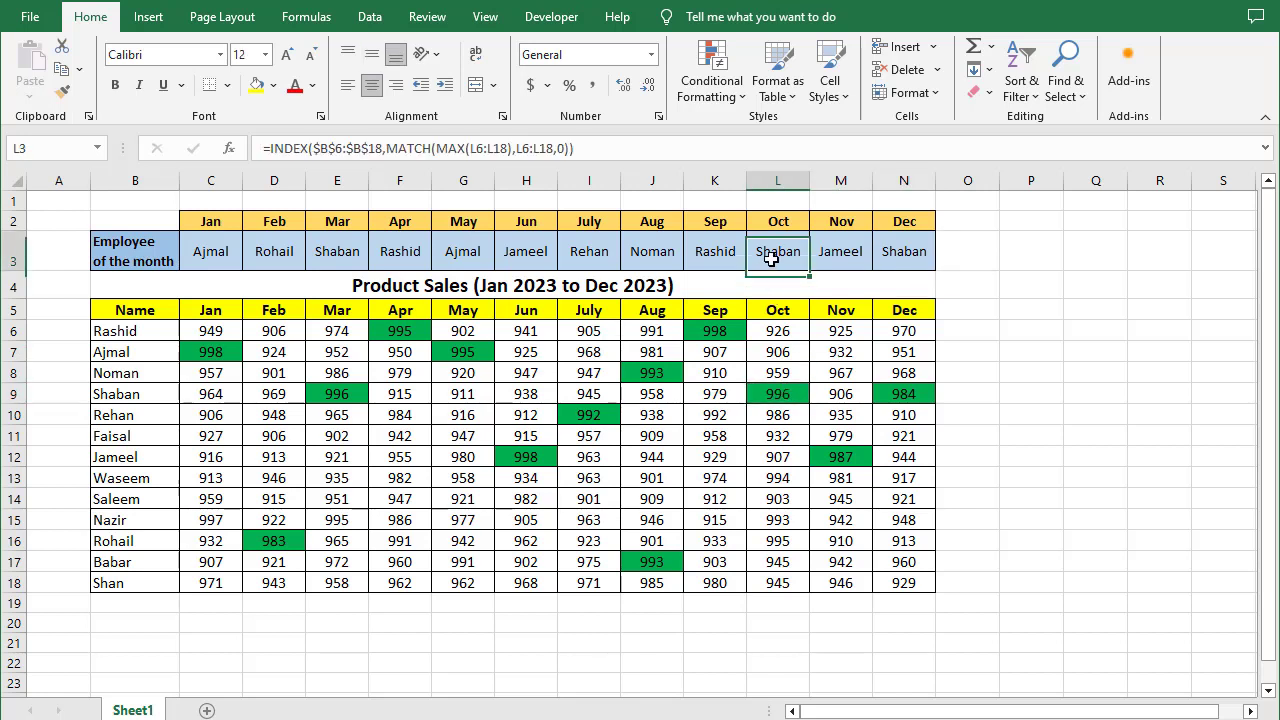
Step: Check the highlighted August sales in J8 and J17, and change the J8 value to 951
click(651, 562)
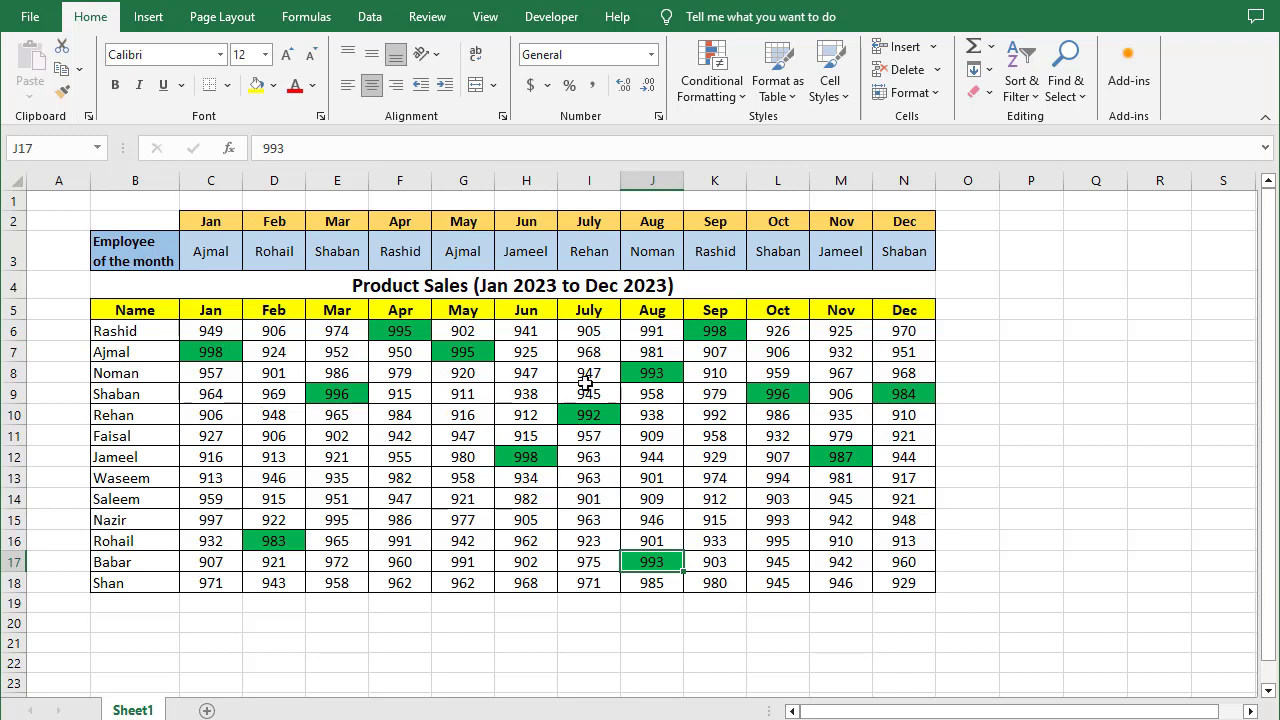
click(659, 374)
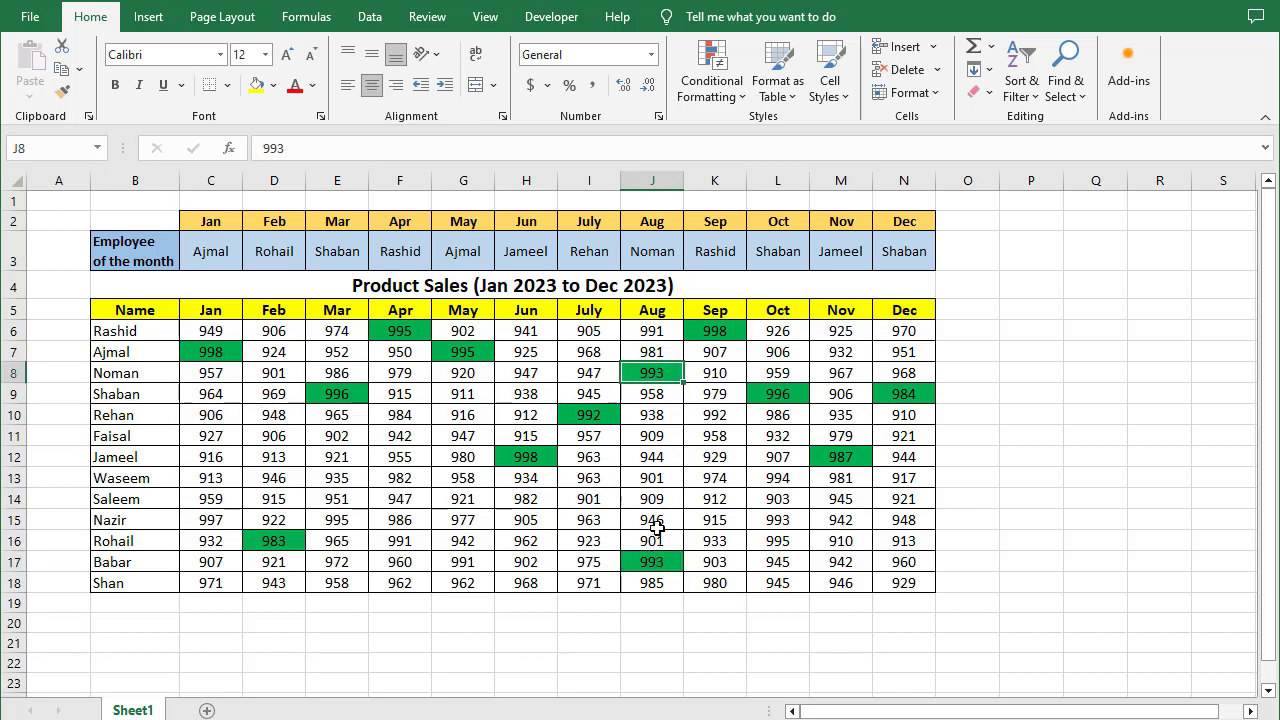
click(650, 565)
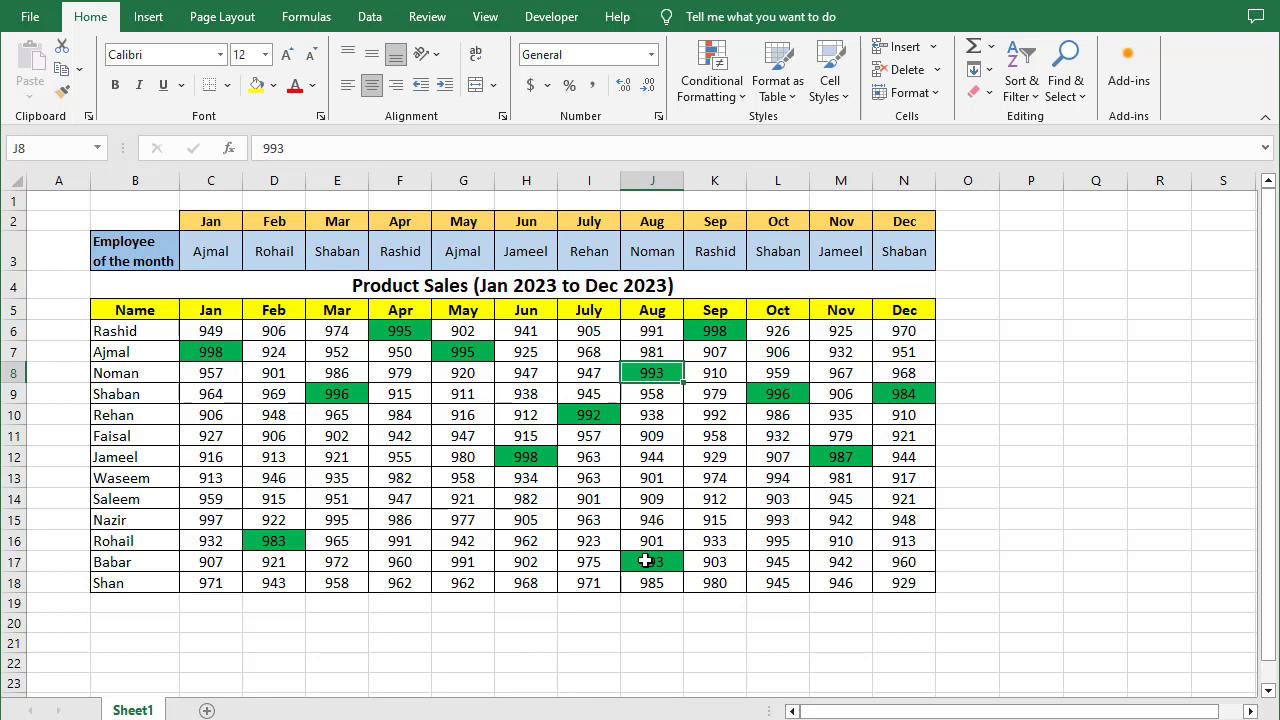
click(646, 371)
text(951)
key(Return)
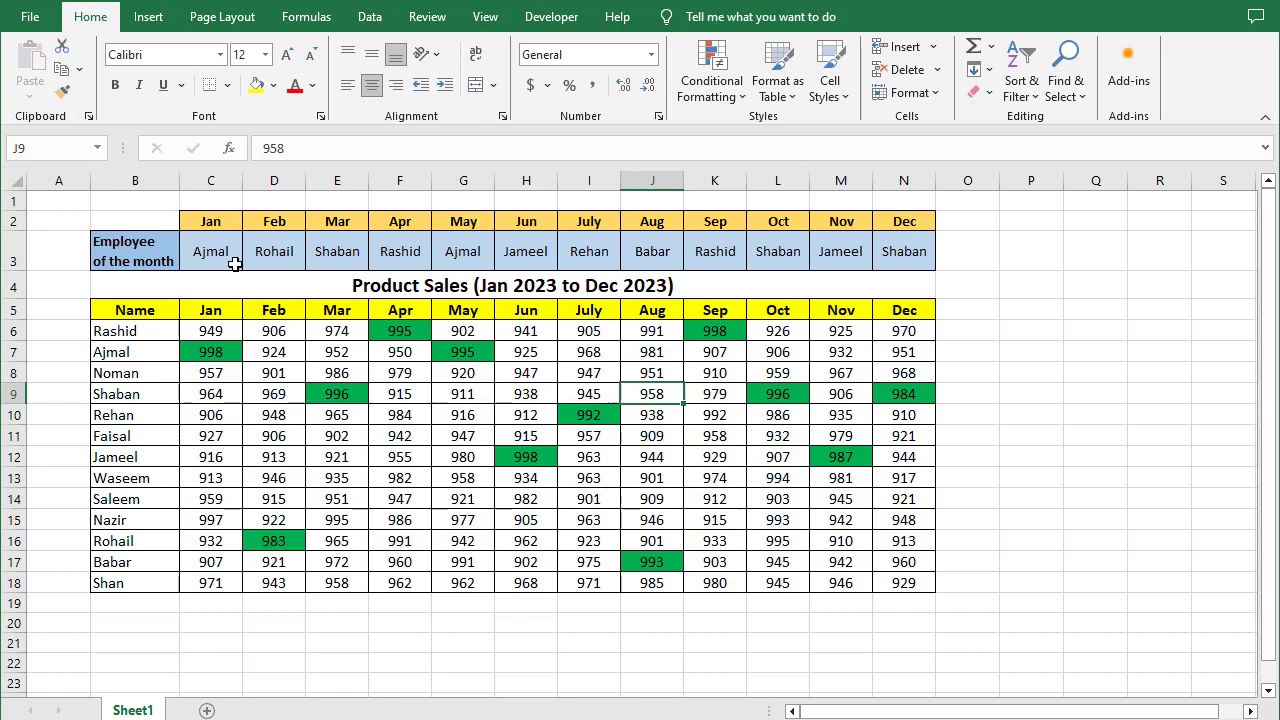
Step: Change the highlighted January sales value in C7 to 950
click(205, 460)
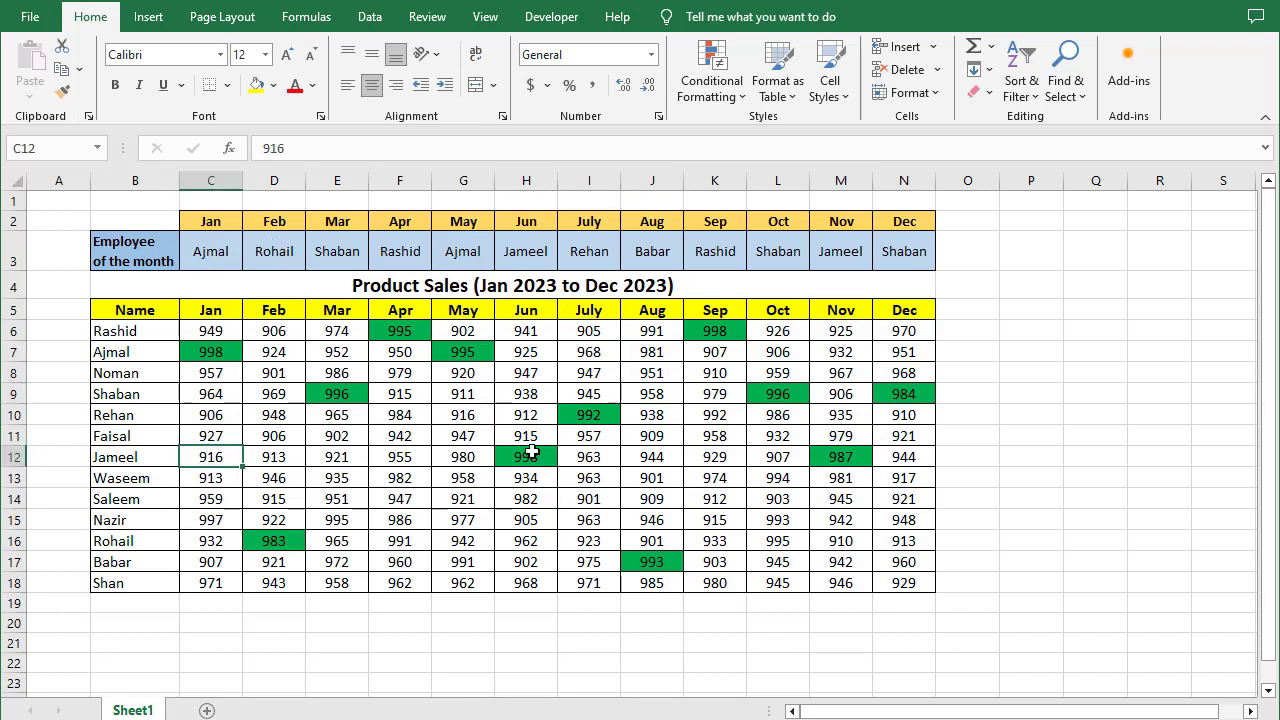
click(204, 358)
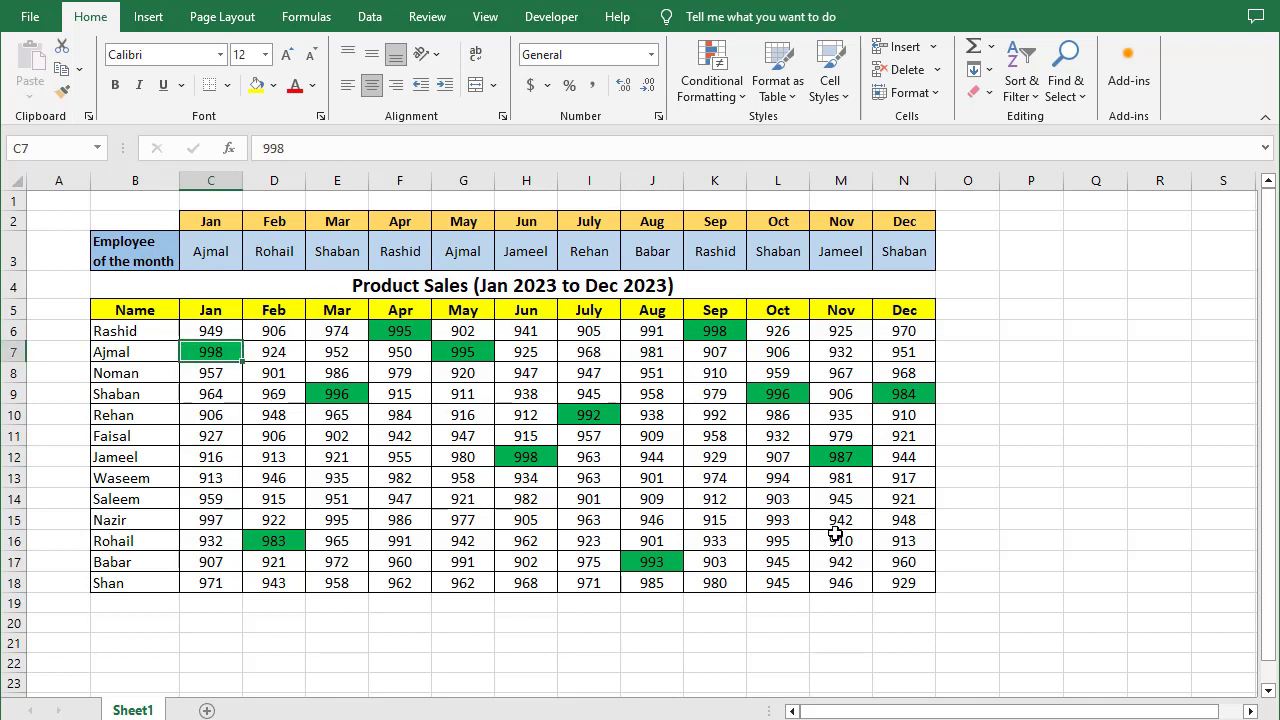
text(950)
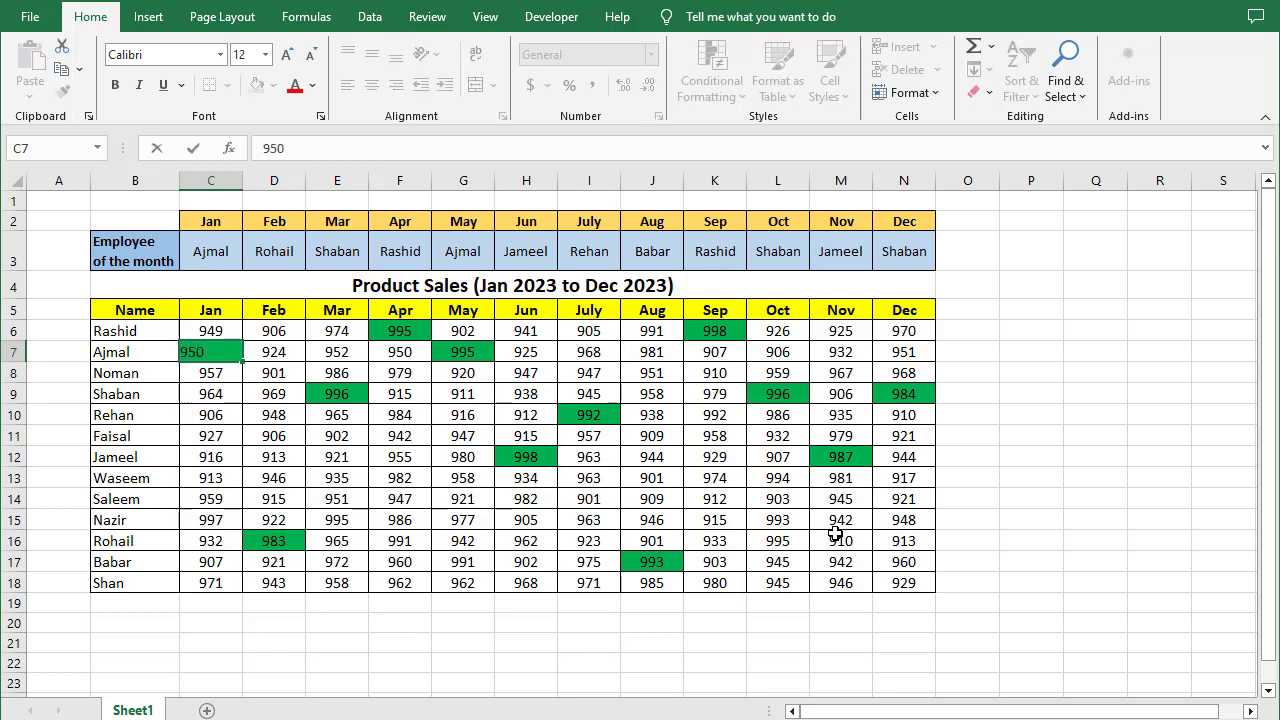
key(Return)
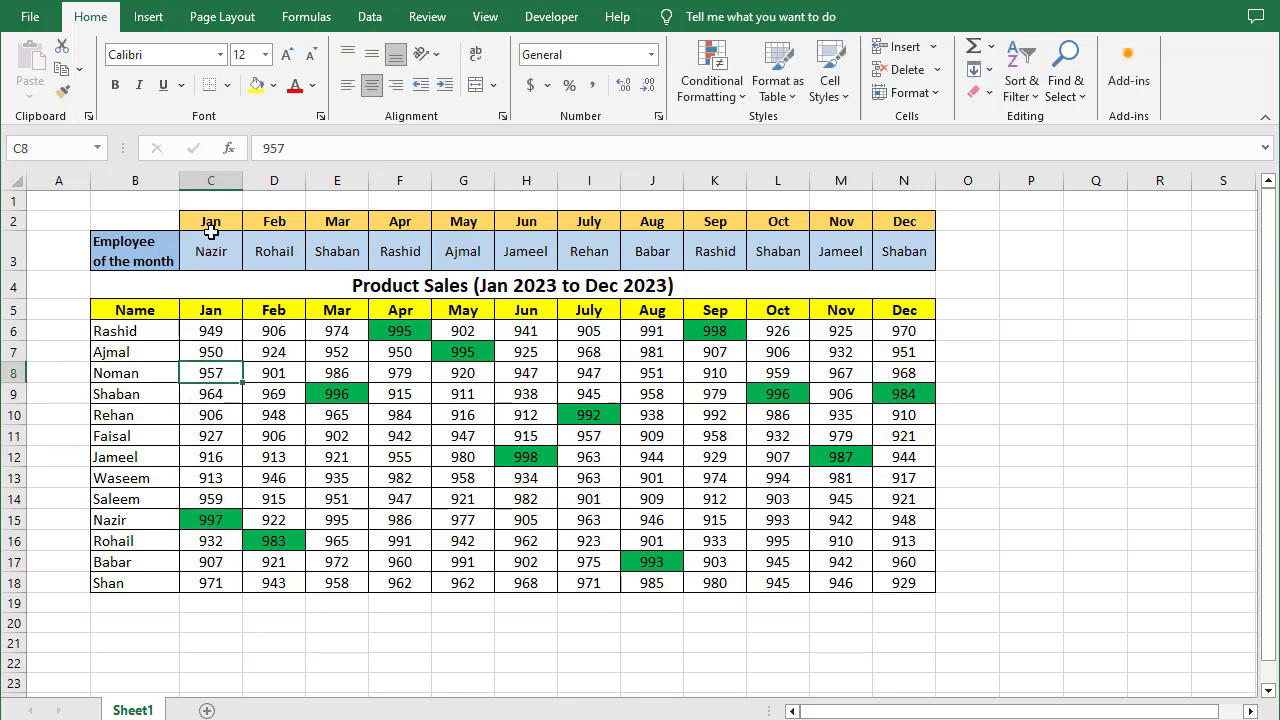